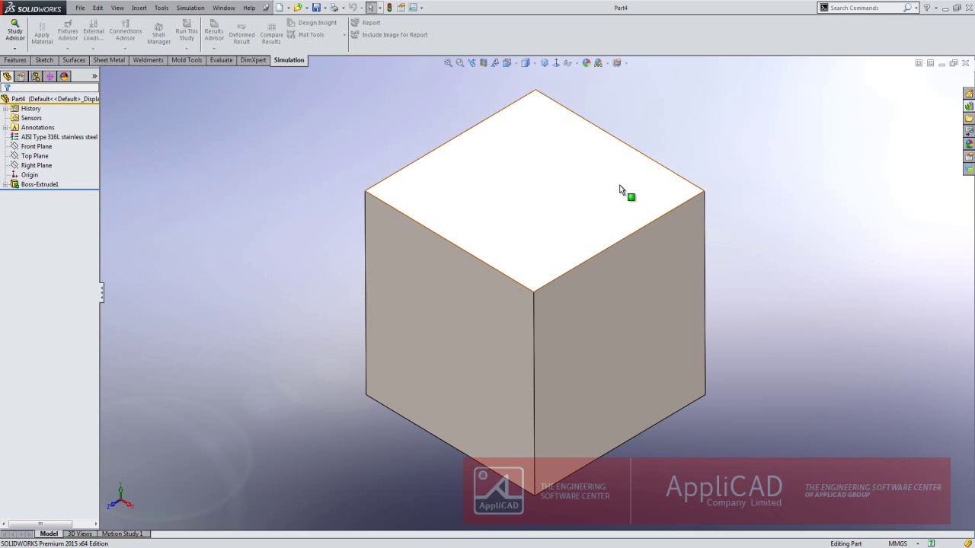
{"action": "left_click", "coordinate": [401, 8]}
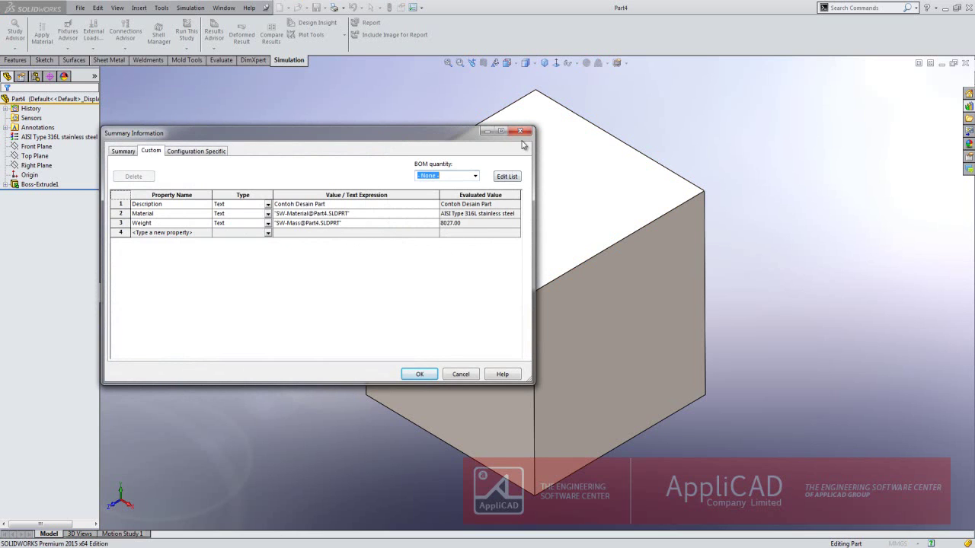
{"action": "left_click", "coordinate": [520, 131]}
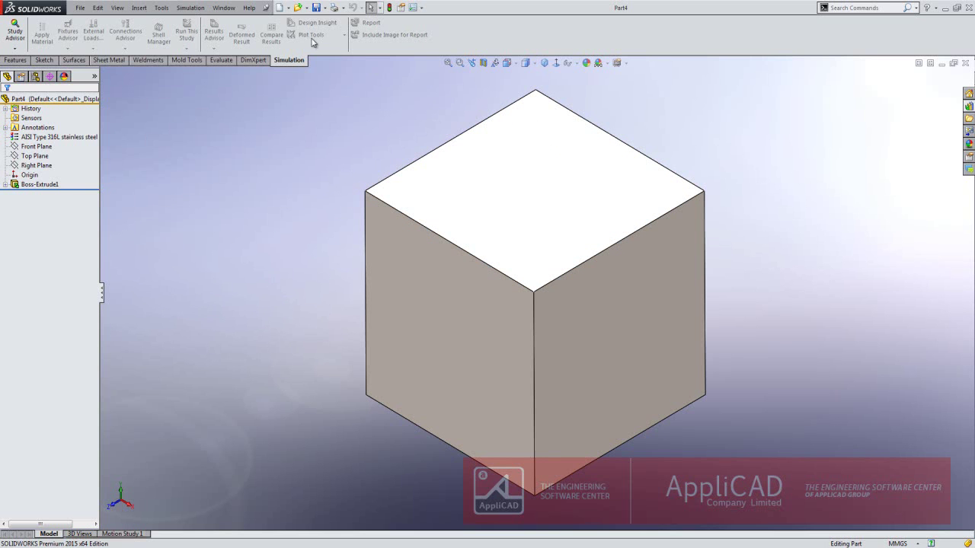
Open the Template A4 file from the Oktober\3nd folder
{"action": "left_click", "coordinate": [297, 8]}
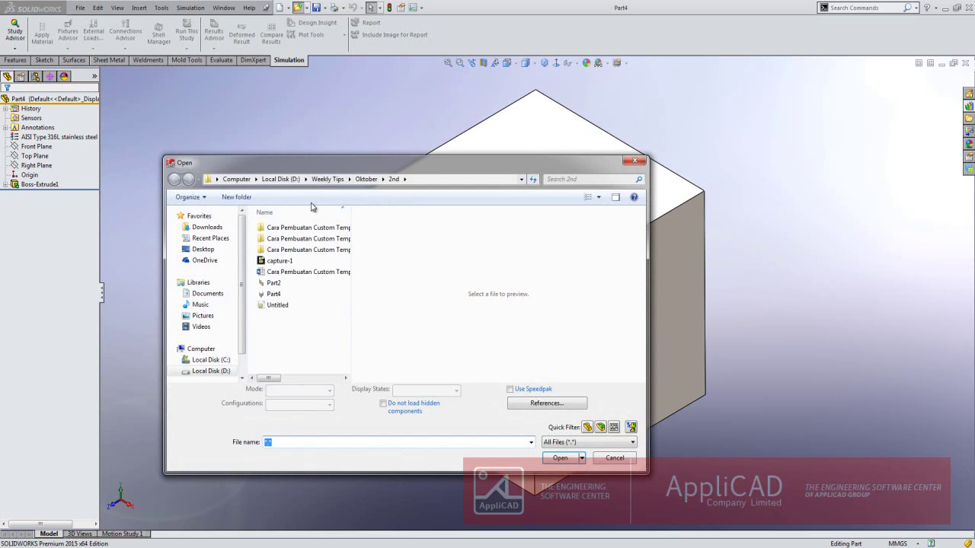
{"action": "left_click", "coordinate": [366, 180]}
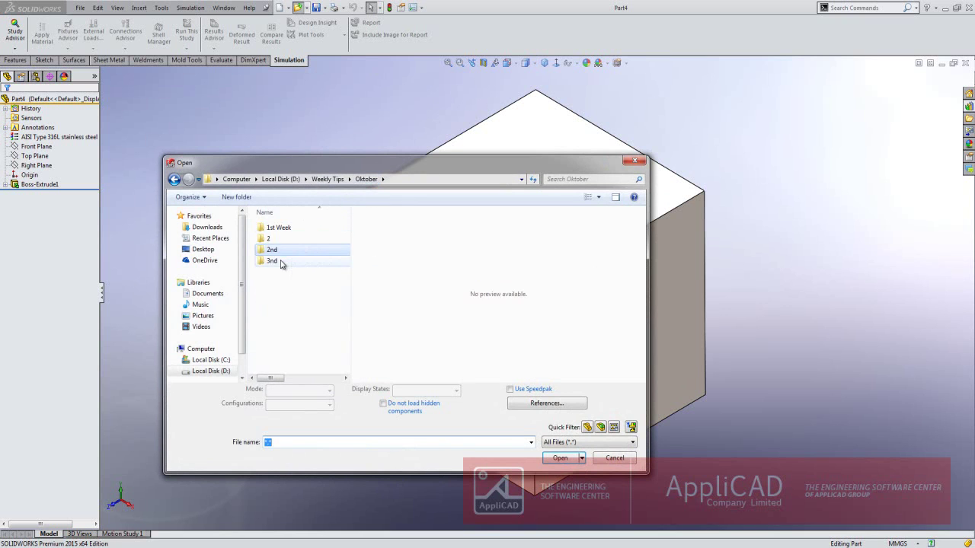
{"action": "double_click", "coordinate": [272, 261]}
{"action": "left_click", "coordinate": [281, 232]}
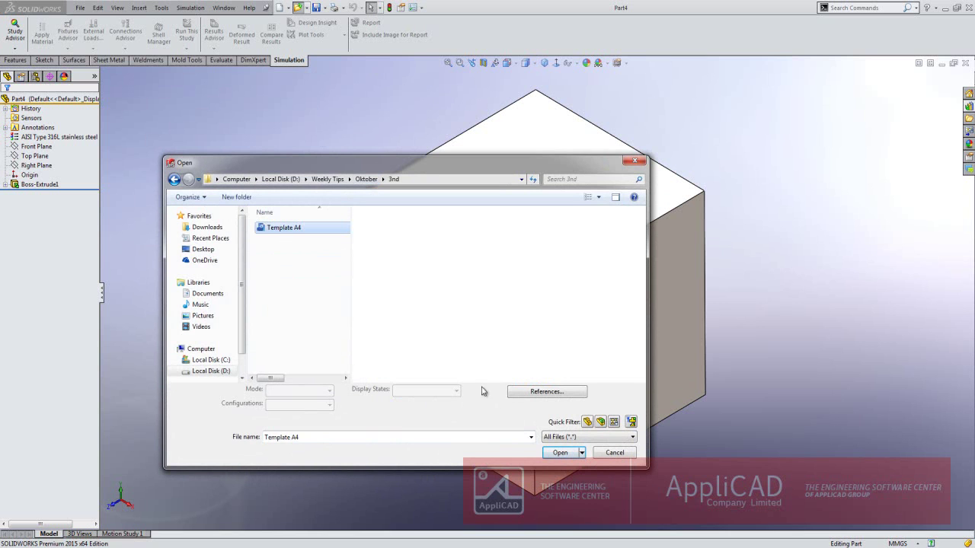
{"action": "left_click", "coordinate": [560, 452]}
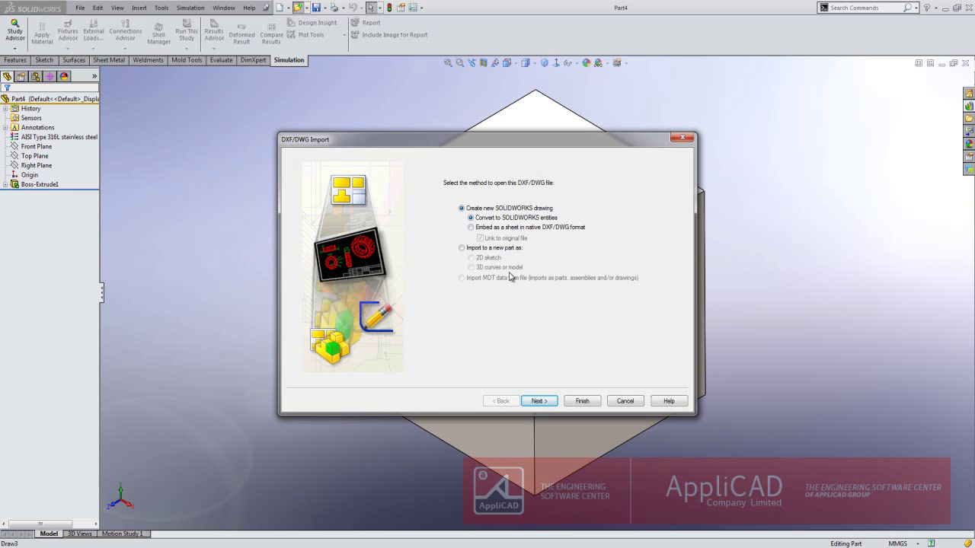
Import Template A4 as a new drawing, using layers 0 and FORMAT as sheet format, centred in sheet
{"action": "left_click", "coordinate": [539, 401]}
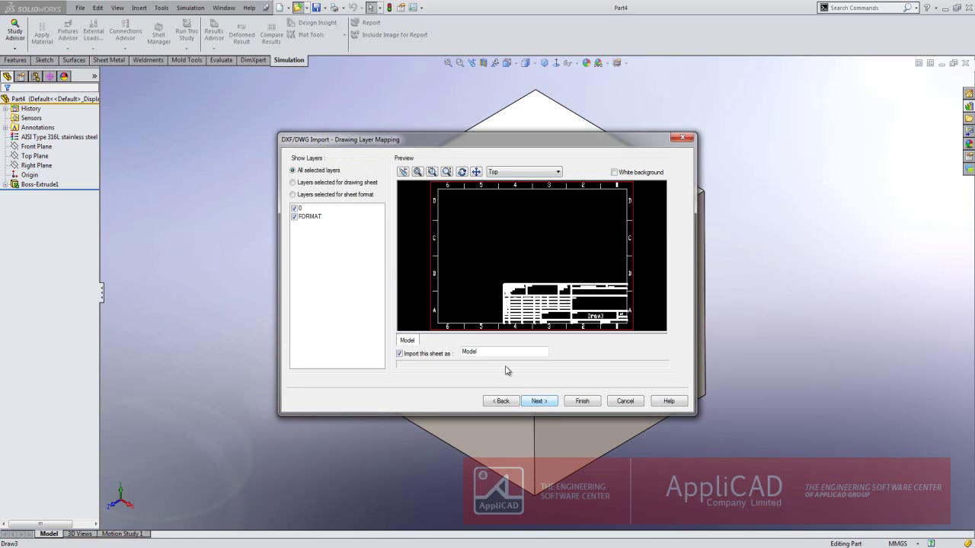
{"action": "left_click", "coordinate": [312, 196]}
{"action": "left_click", "coordinate": [294, 207]}
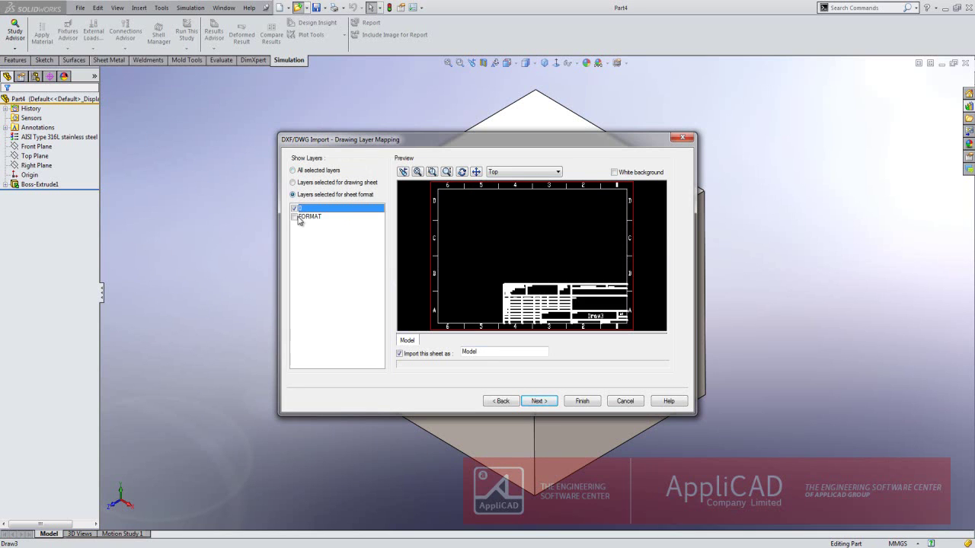
{"action": "left_click", "coordinate": [295, 217]}
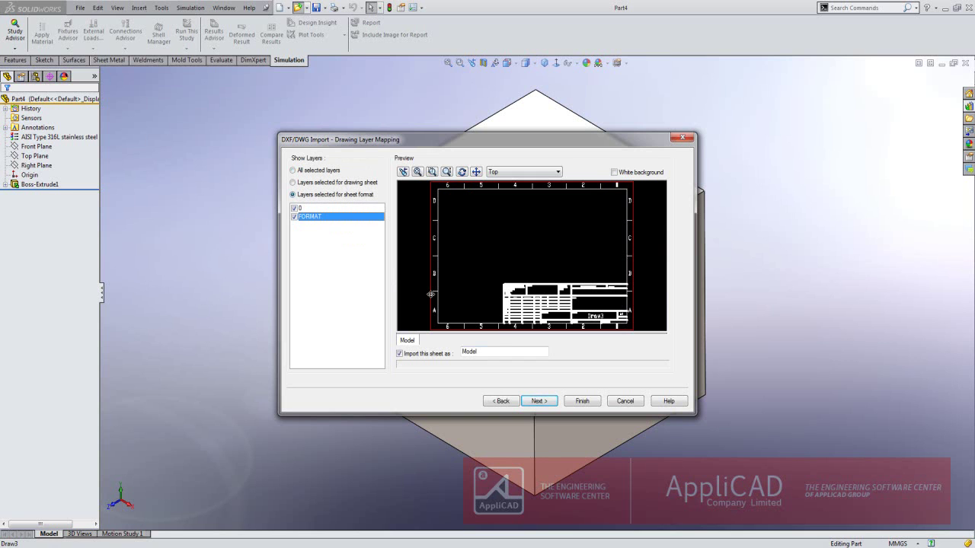
{"action": "left_click", "coordinate": [539, 402]}
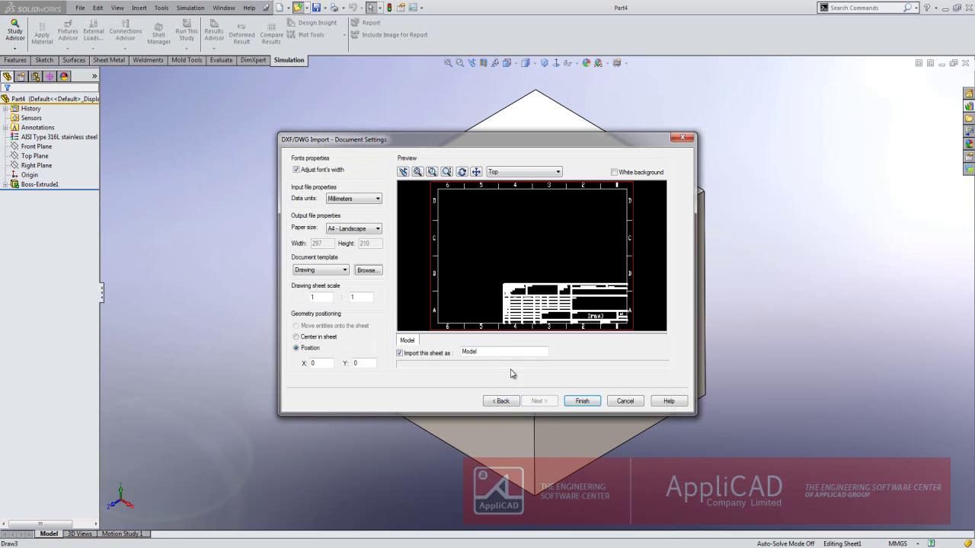
{"action": "left_click", "coordinate": [296, 338]}
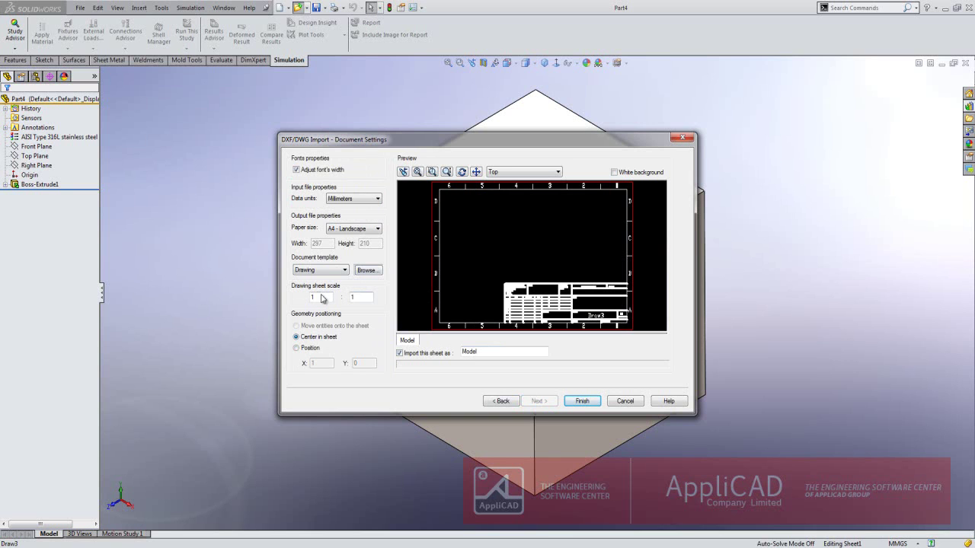
{"action": "left_click", "coordinate": [582, 401]}
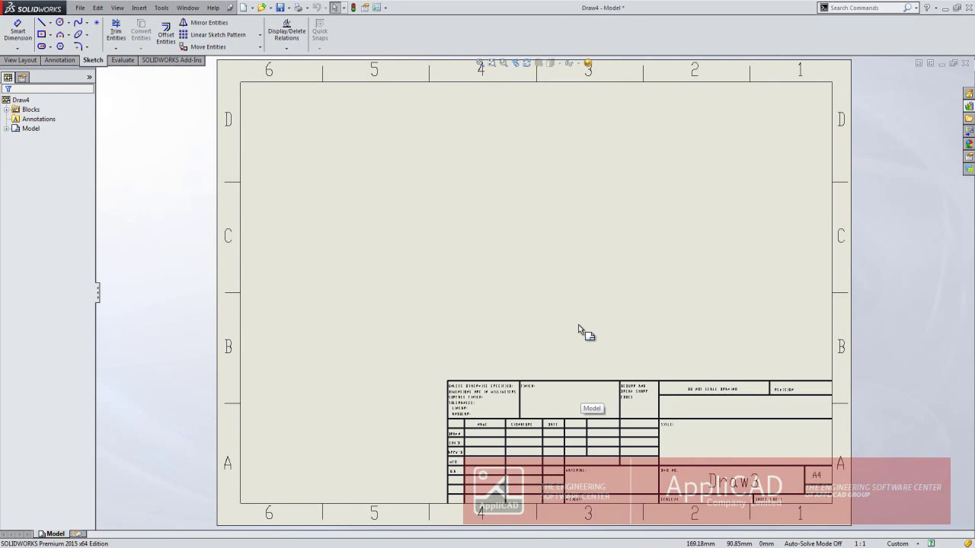
{"action": "left_click_drag", "start_coordinate": [555, 311], "coordinate": [417, 406]}
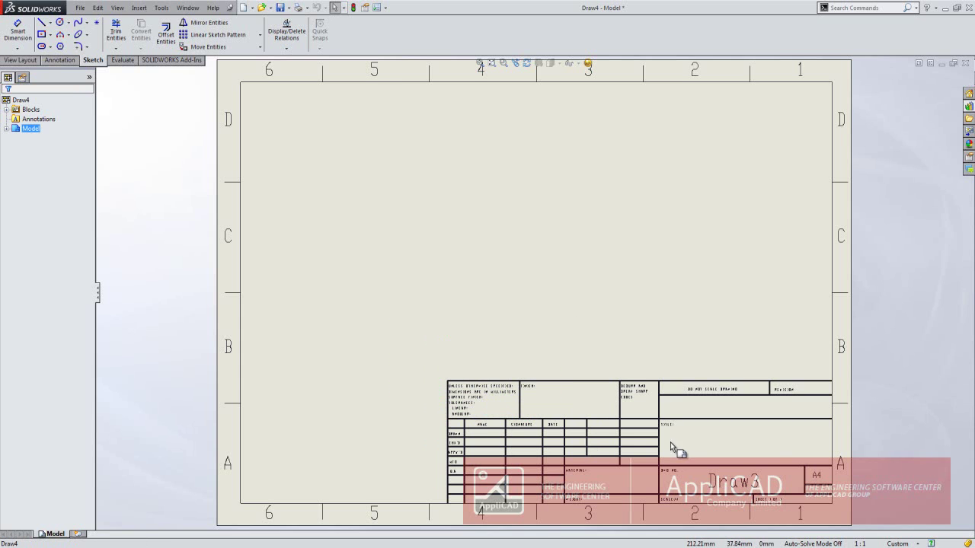
{"action": "right_click", "coordinate": [476, 237]}
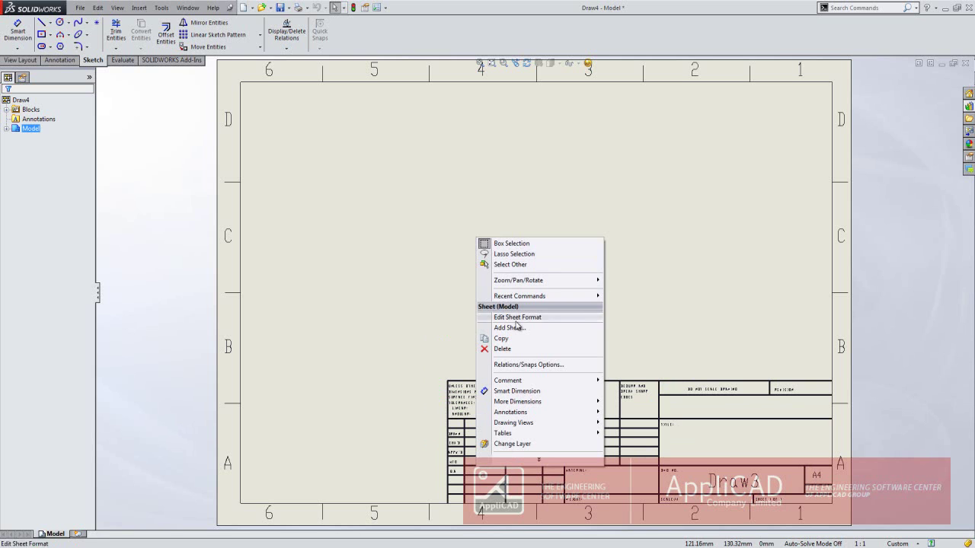
{"action": "left_click", "coordinate": [442, 309]}
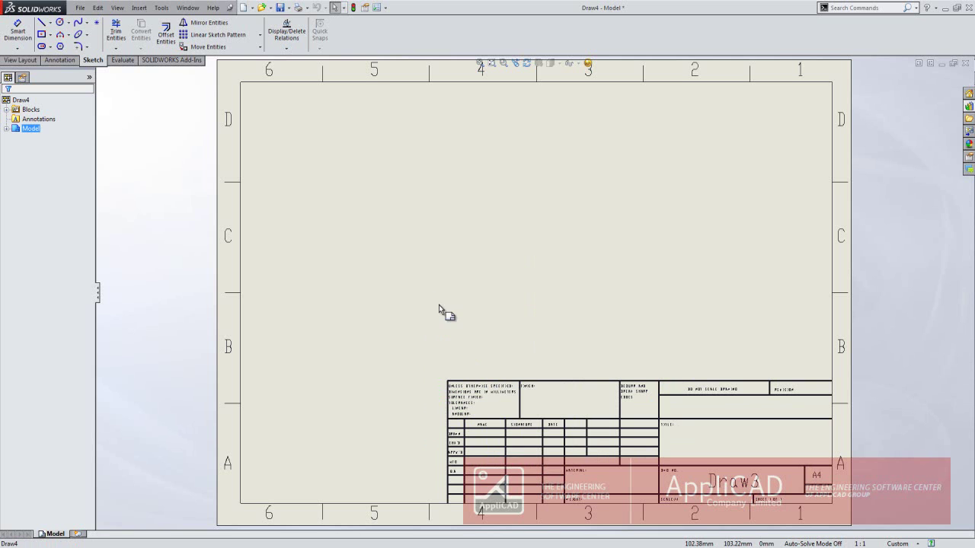
{"action": "right_click", "coordinate": [471, 254]}
{"action": "left_click", "coordinate": [518, 334]}
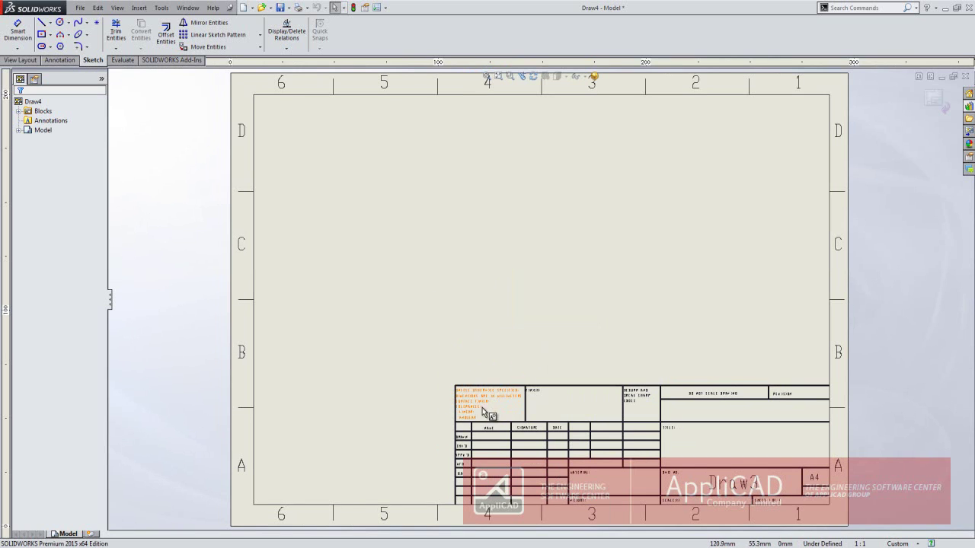
{"action": "left_click", "coordinate": [485, 407]}
{"action": "scroll", "coordinate": [485, 407], "scroll_direction": "down", "scroll_amount": 5}
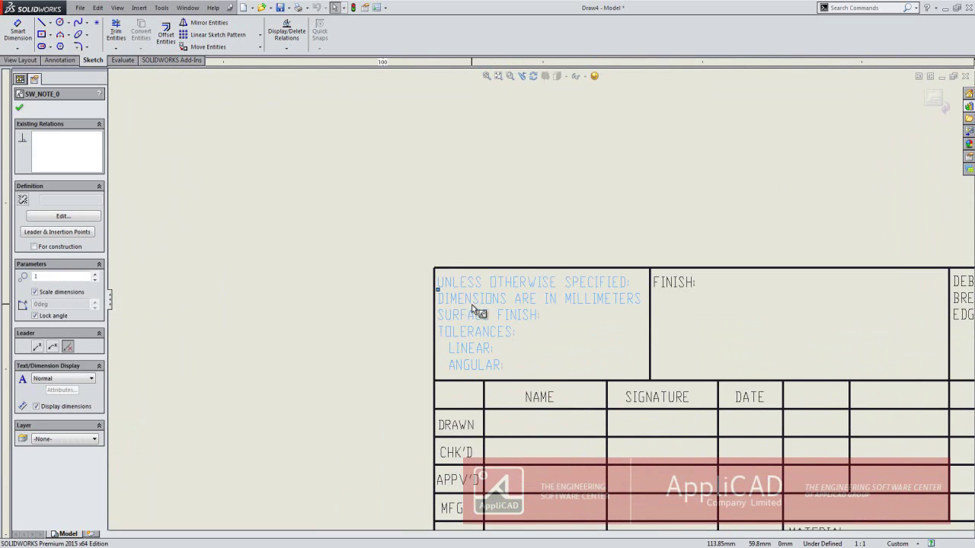
{"action": "left_click", "coordinate": [420, 215]}
{"action": "left_click", "coordinate": [454, 420]}
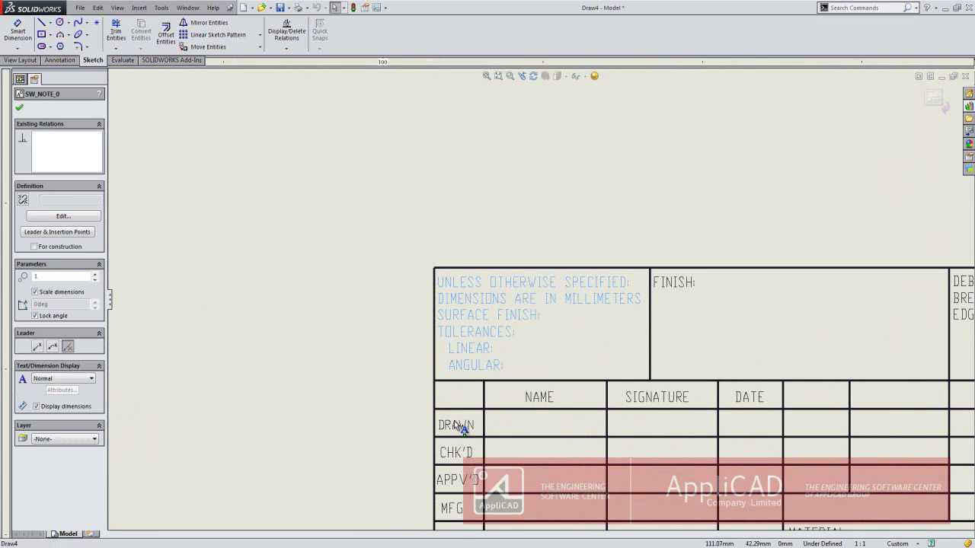
{"action": "left_click", "coordinate": [378, 274]}
{"action": "left_click", "coordinate": [935, 105]}
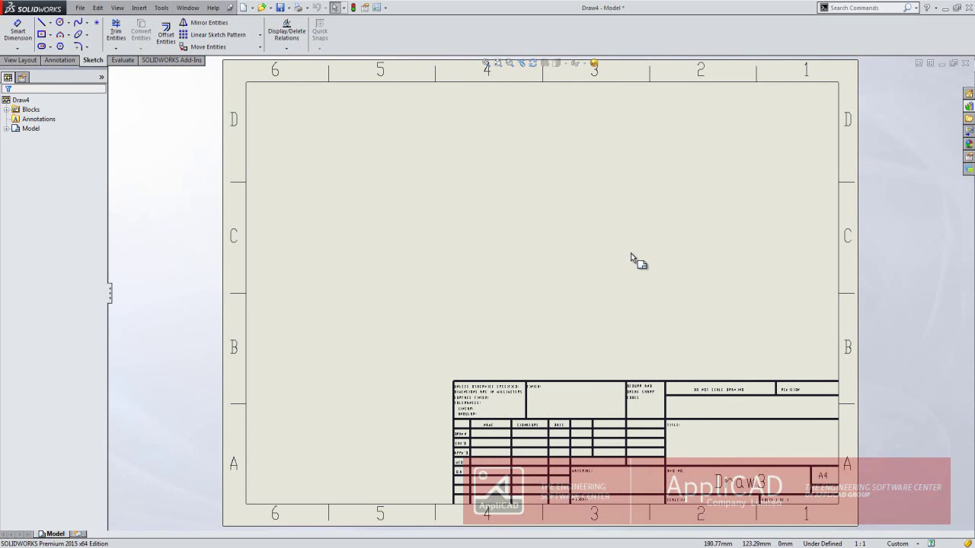
Drag Part4's current isometric view from the View Palette to the sheet centre
{"action": "left_click", "coordinate": [970, 106]}
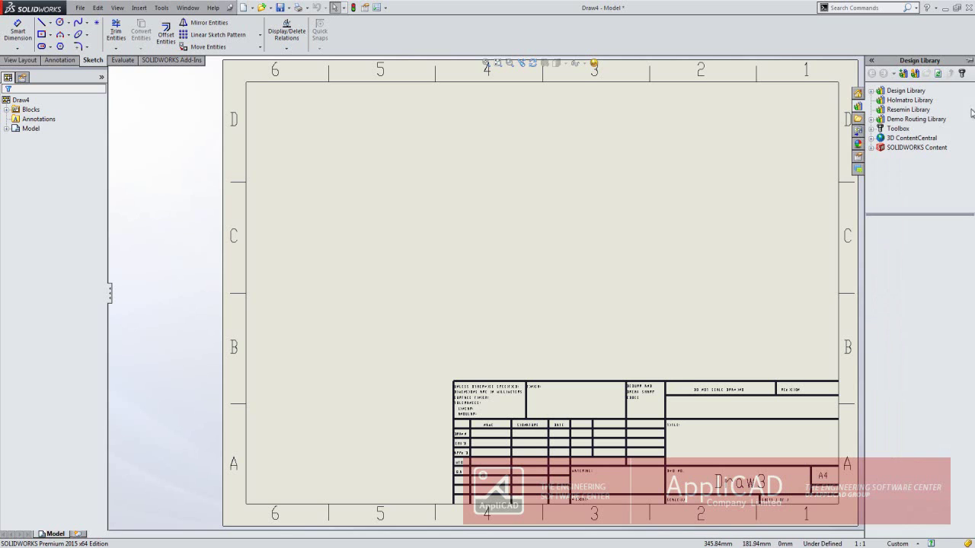
{"action": "left_click", "coordinate": [858, 119]}
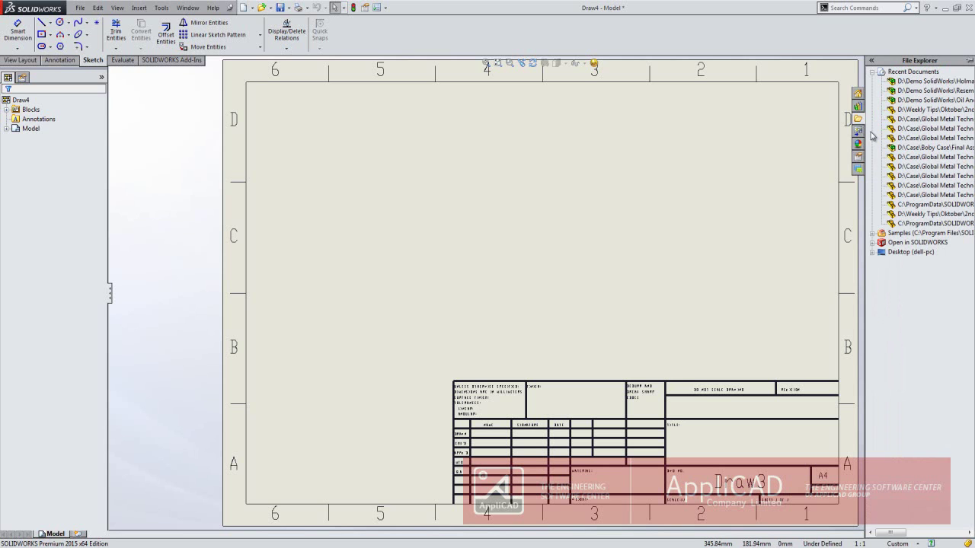
{"action": "left_click", "coordinate": [857, 131]}
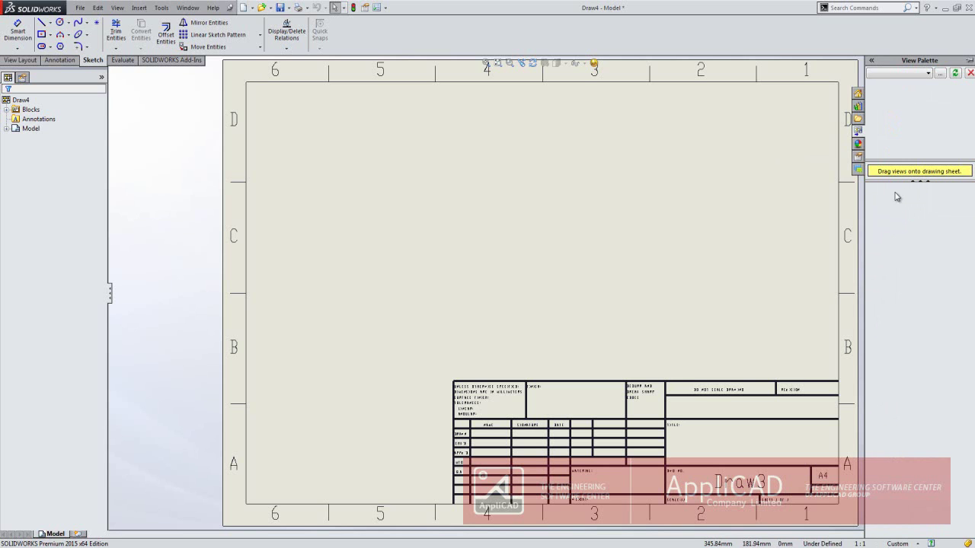
{"action": "left_click", "coordinate": [926, 73]}
{"action": "left_click", "coordinate": [896, 81]}
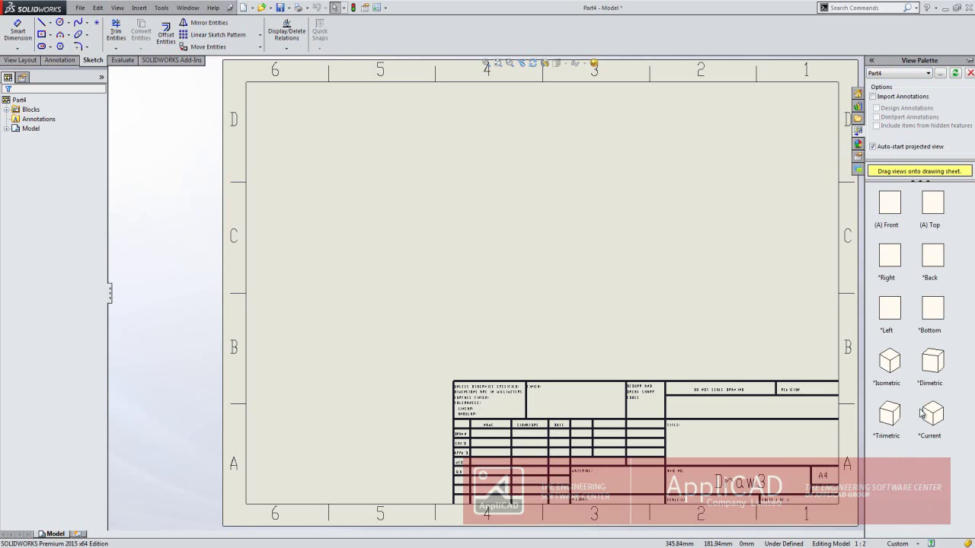
{"action": "left_click_drag", "start_coordinate": [933, 431], "coordinate": [510, 227]}
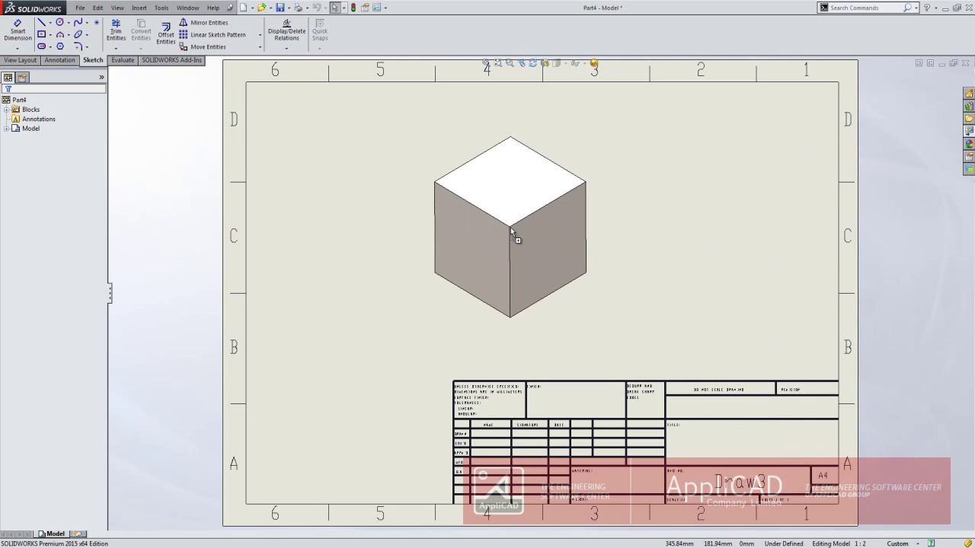
{"action": "key", "text": "Escape"}
Switch the drawing into Edit Sheet Format mode
{"action": "right_click", "coordinate": [675, 251]}
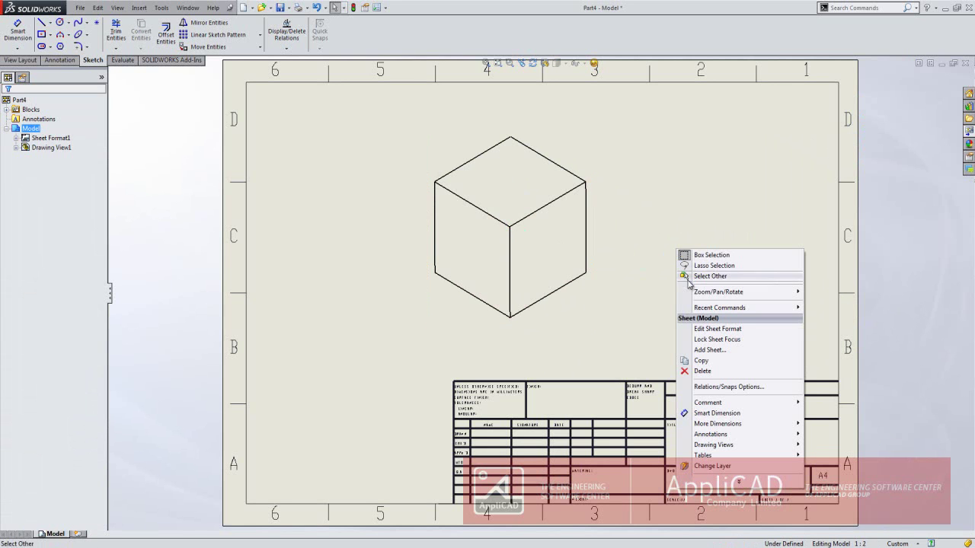
{"action": "left_click", "coordinate": [717, 329]}
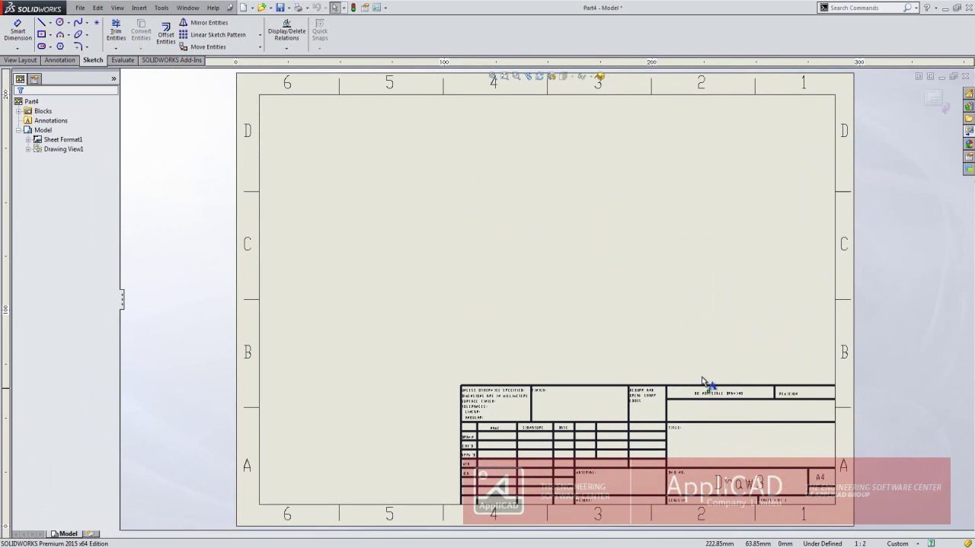
{"action": "scroll", "coordinate": [720, 488], "scroll_direction": "down", "scroll_amount": 3}
{"action": "scroll", "coordinate": [719, 487], "scroll_direction": "down", "scroll_amount": 2}
{"action": "scroll", "coordinate": [579, 389], "scroll_direction": "down", "scroll_amount": 1}
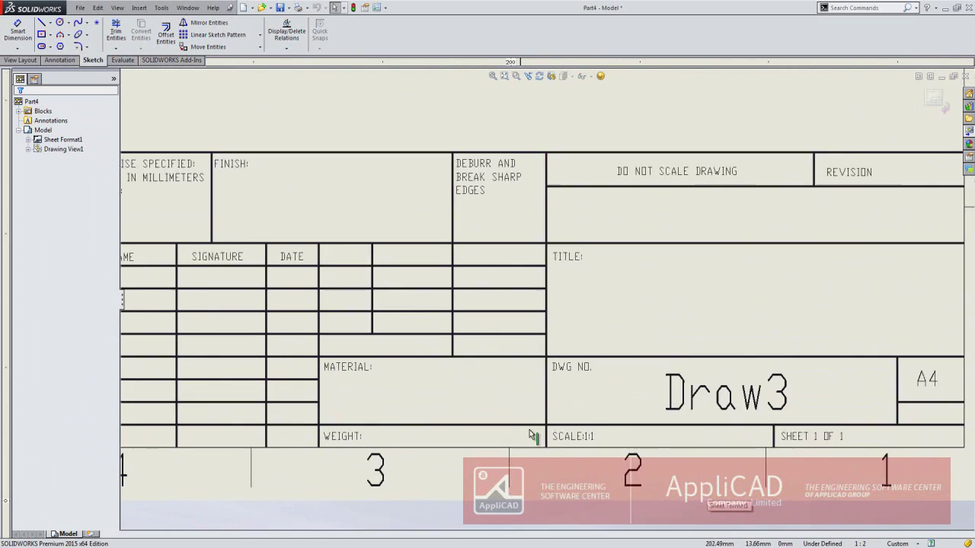
{"action": "scroll", "coordinate": [529, 430], "scroll_direction": "down", "scroll_amount": 2}
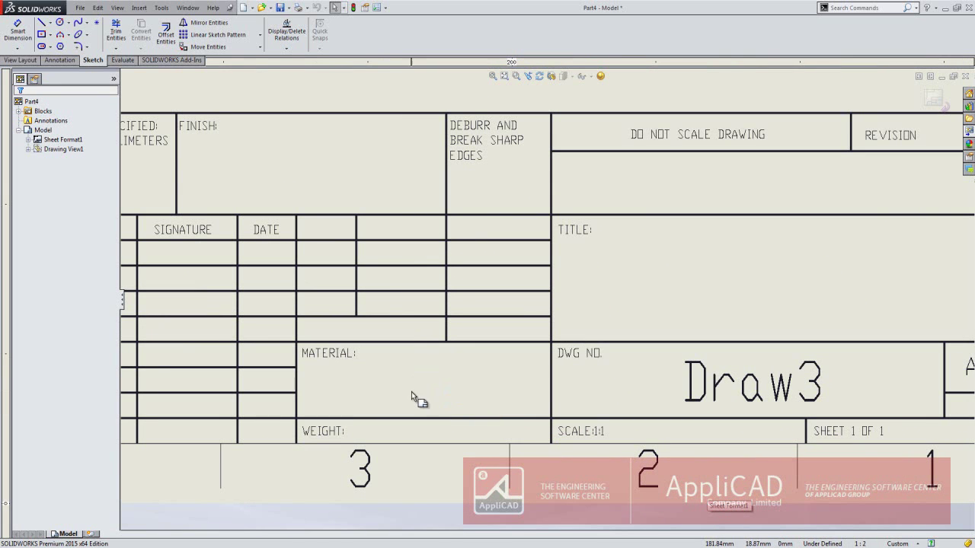
{"action": "scroll", "coordinate": [408, 382], "scroll_direction": "up", "scroll_amount": 1}
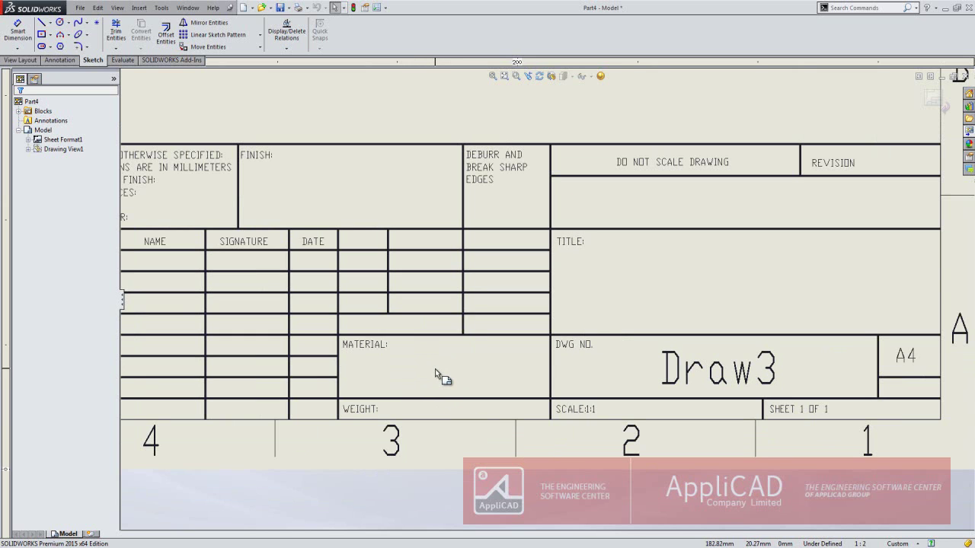
Select Sheet Format1 and start a new Note annotation
{"action": "left_click", "coordinate": [437, 368]}
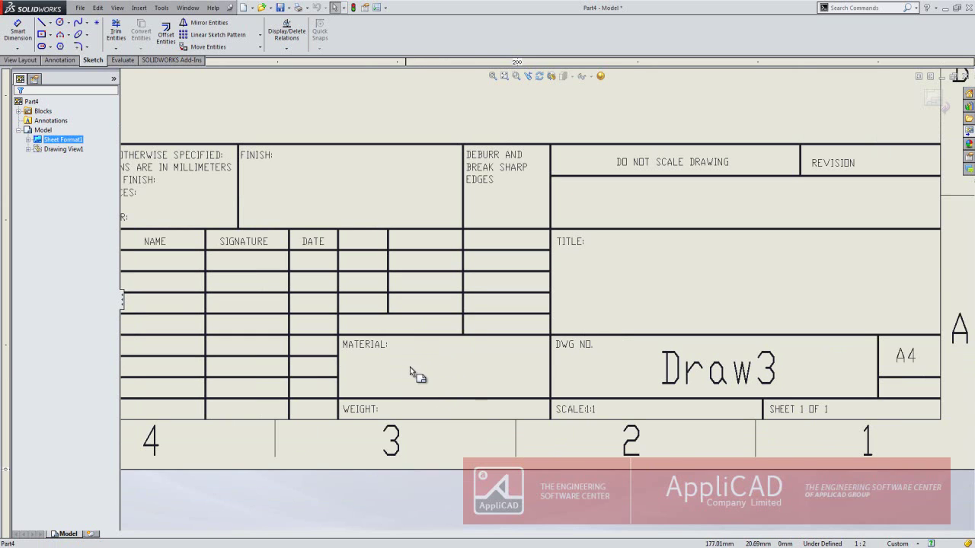
{"action": "left_click", "coordinate": [60, 60]}
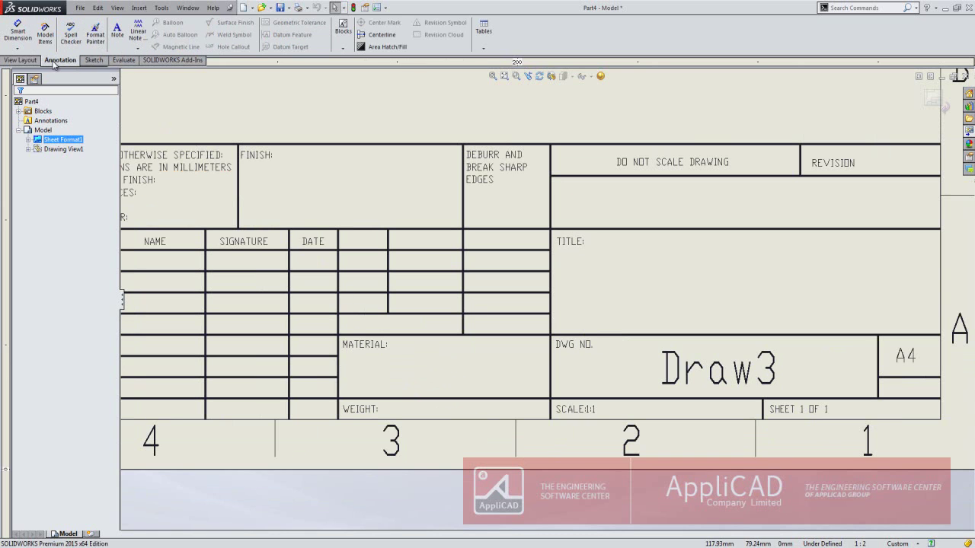
{"action": "left_click", "coordinate": [117, 32]}
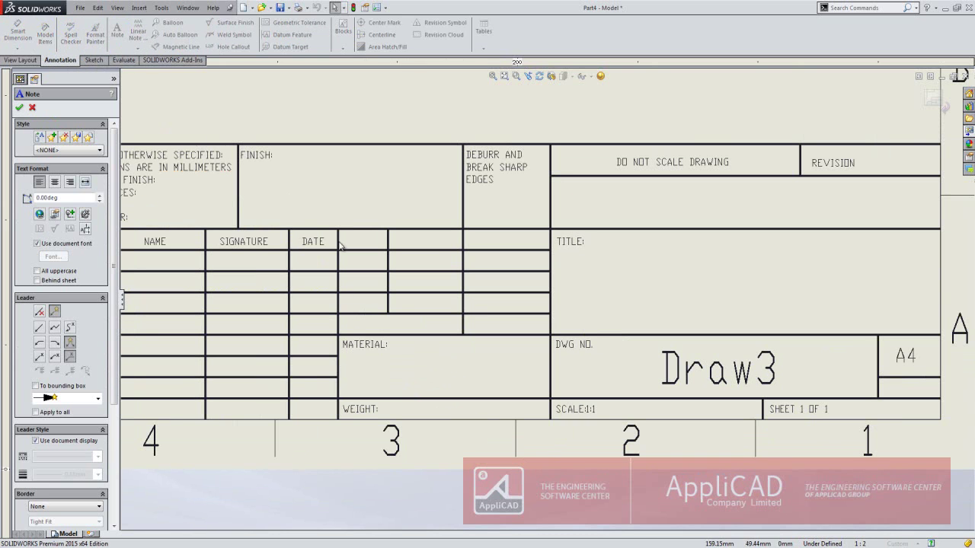
{"action": "type", "text": "XXXXXXX"}
Place a note in the MATERIAL cell linked to the model-in-view Material property
{"action": "left_click", "coordinate": [365, 374]}
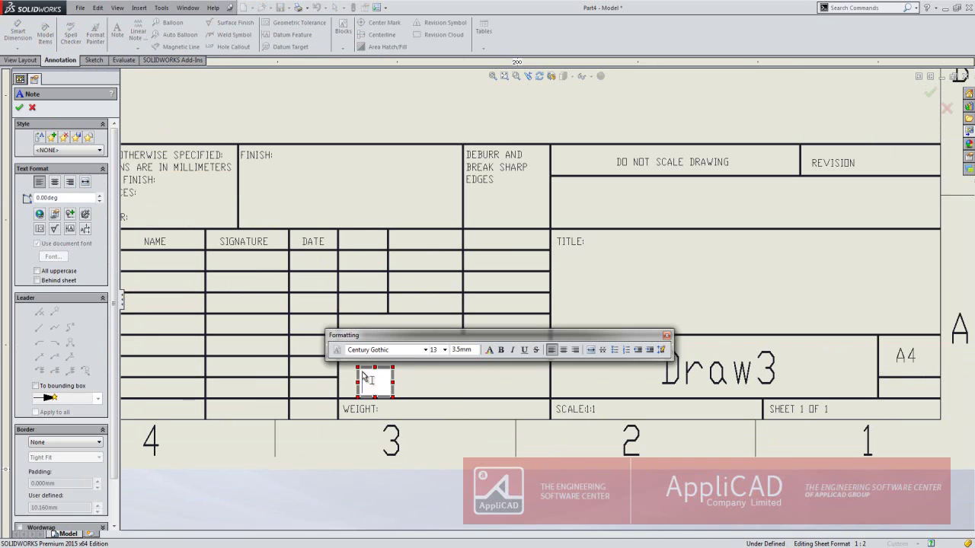
{"action": "left_click", "coordinate": [54, 215]}
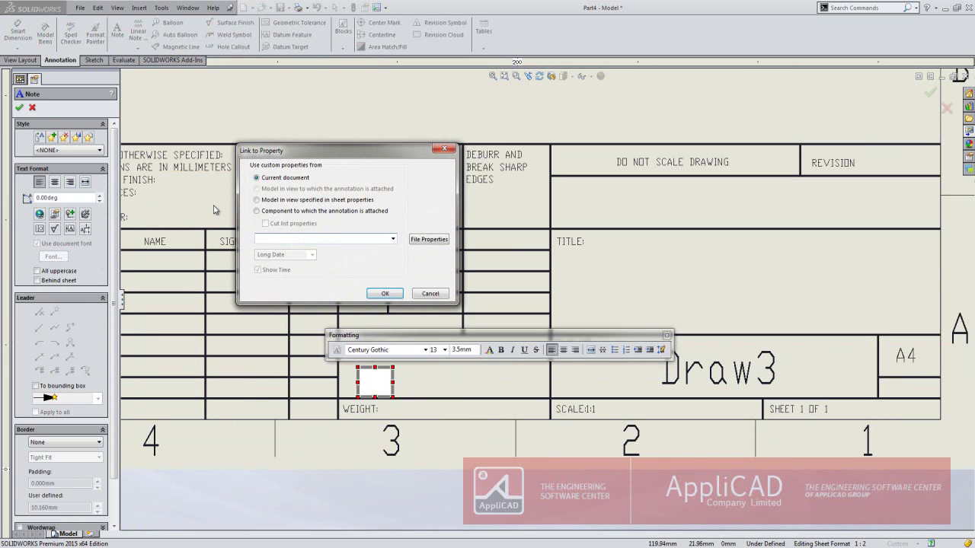
{"action": "left_click", "coordinate": [279, 212]}
{"action": "left_click", "coordinate": [393, 239]}
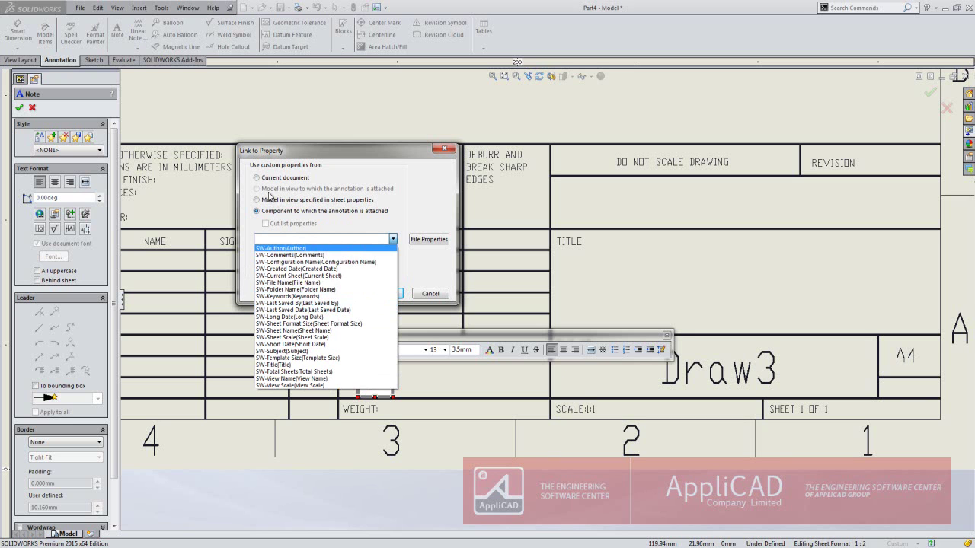
{"action": "left_click", "coordinate": [268, 201]}
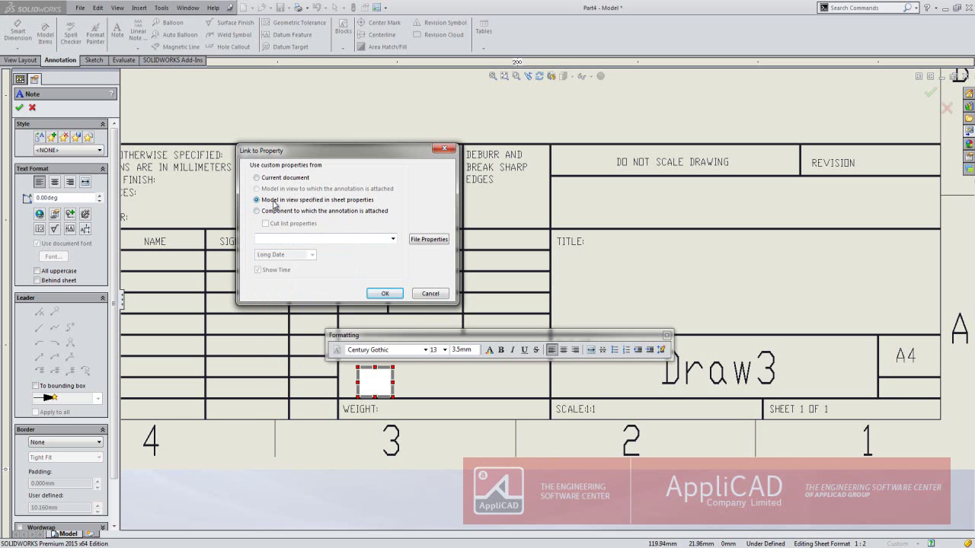
{"action": "left_click", "coordinate": [393, 239]}
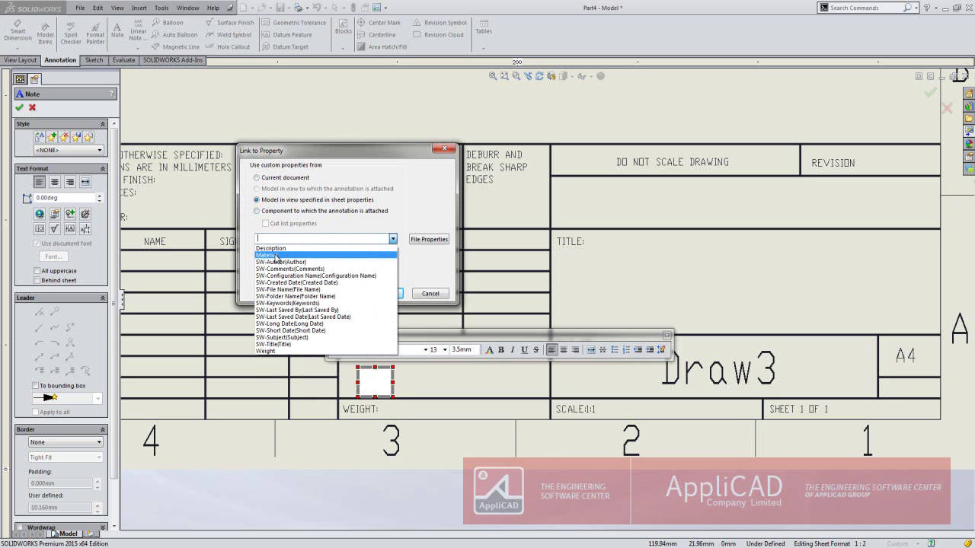
{"action": "left_click", "coordinate": [276, 256]}
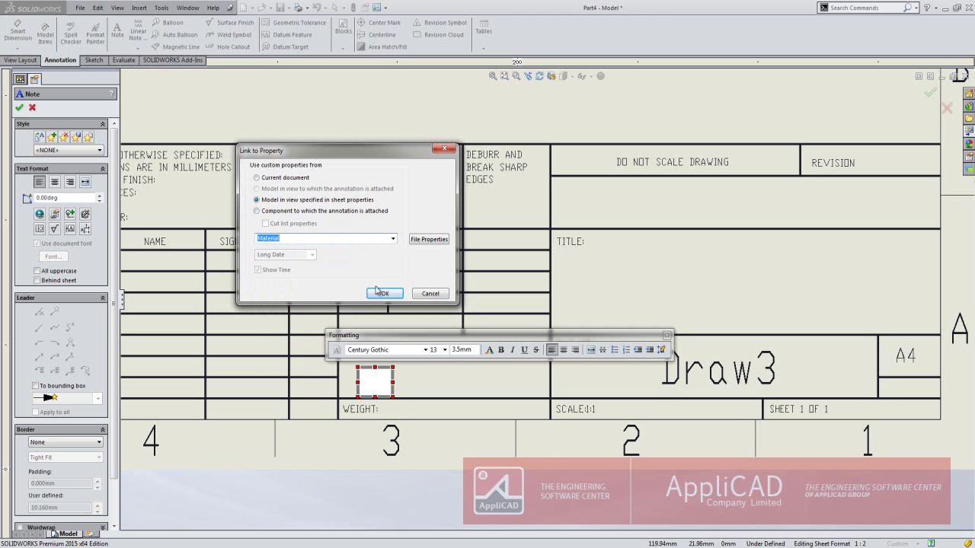
{"action": "left_click", "coordinate": [384, 293]}
{"action": "left_click", "coordinate": [435, 403]}
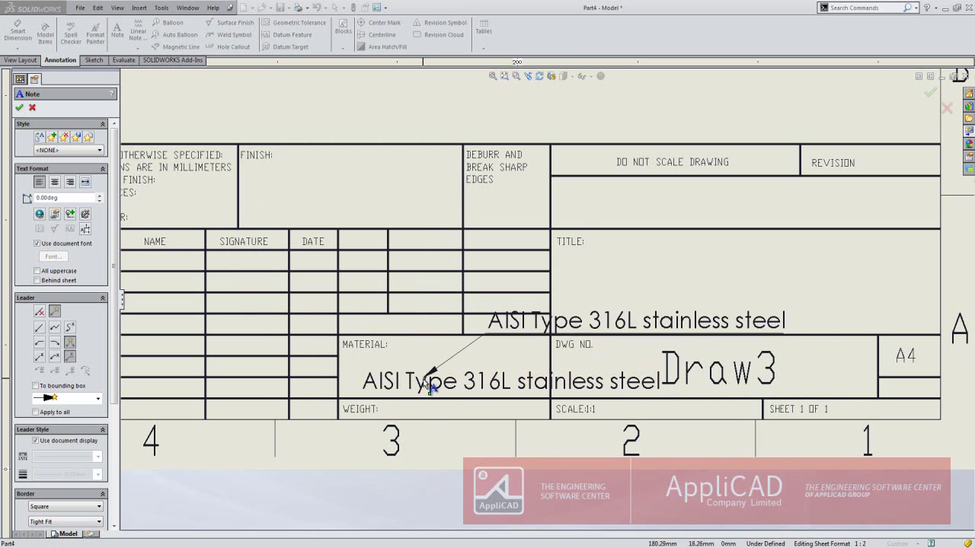
{"action": "key", "text": "Escape"}
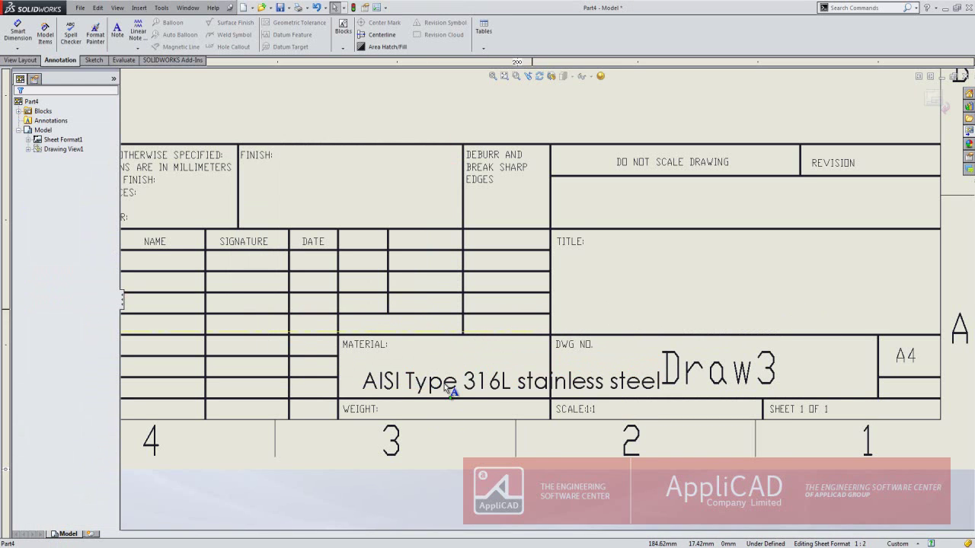
Reposition the material note within its cell and set its font size to 9
{"action": "left_click_drag", "start_coordinate": [446, 386], "coordinate": [425, 382]}
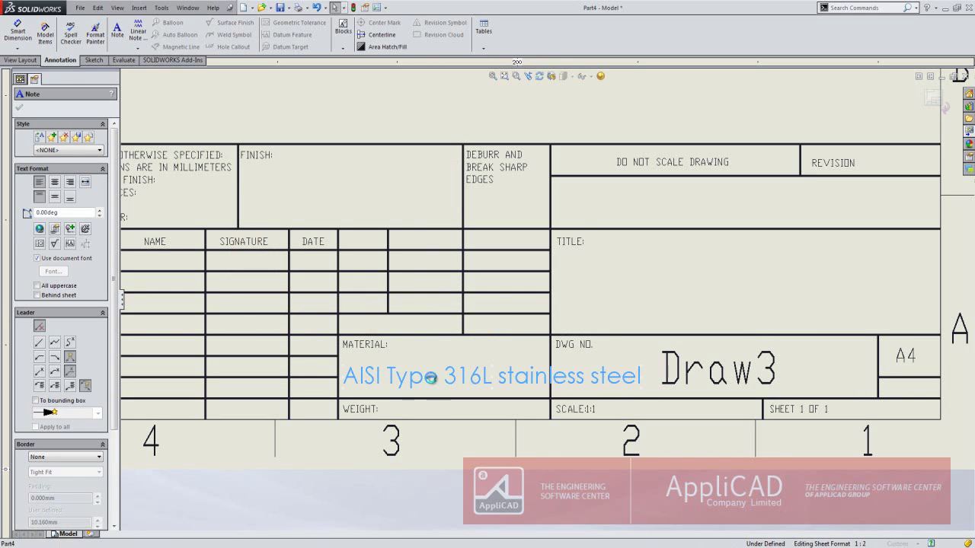
{"action": "double_click", "coordinate": [429, 383]}
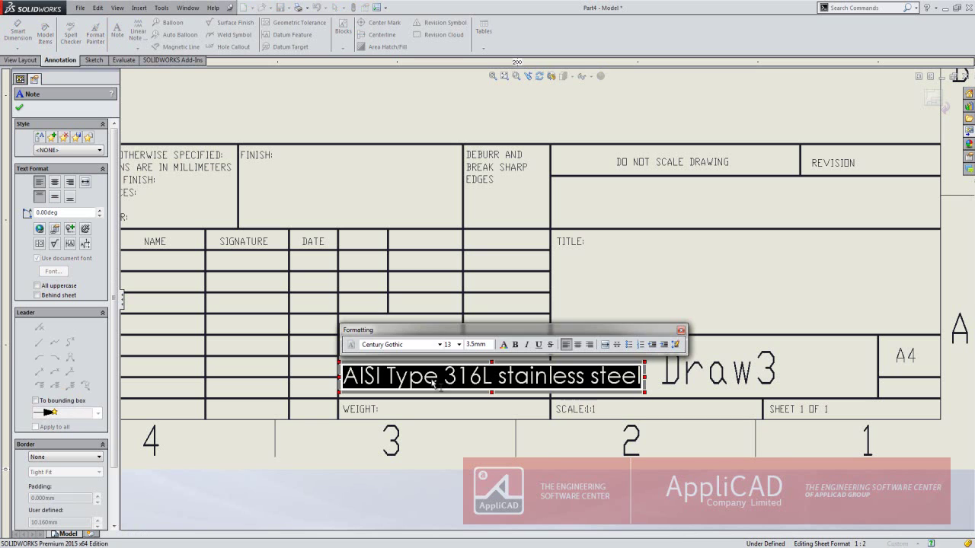
{"action": "left_click", "coordinate": [459, 344]}
{"action": "left_click", "coordinate": [448, 397]}
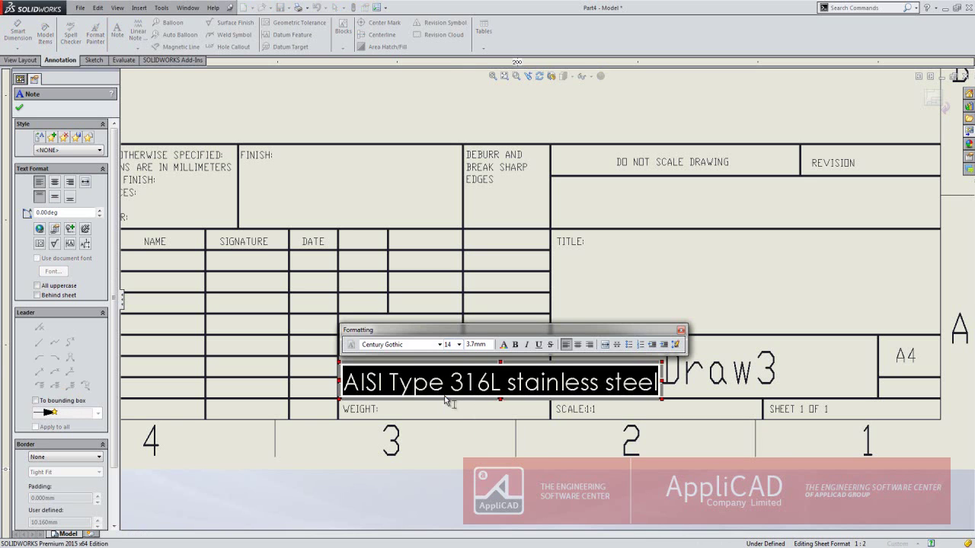
{"action": "left_click", "coordinate": [459, 344]}
{"action": "left_click", "coordinate": [450, 366]}
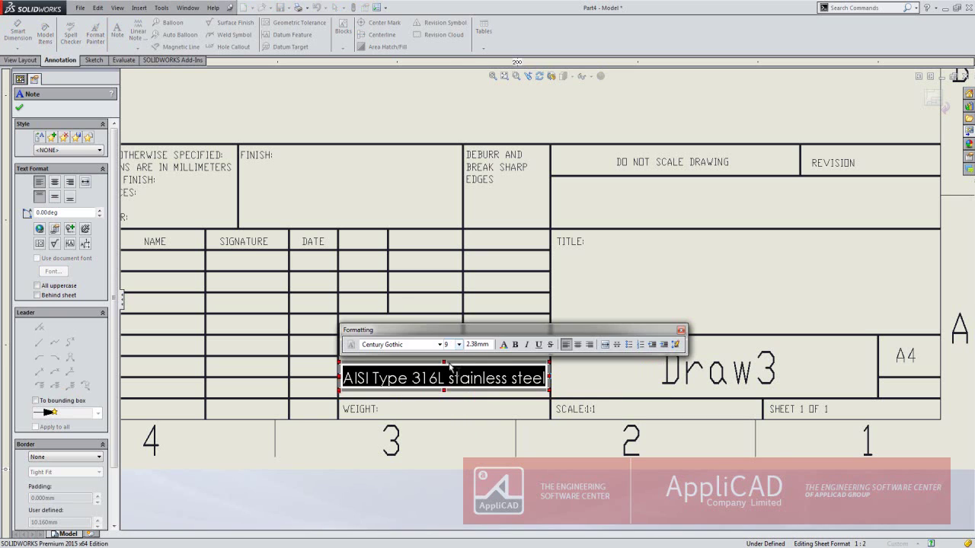
{"action": "left_click", "coordinate": [455, 430]}
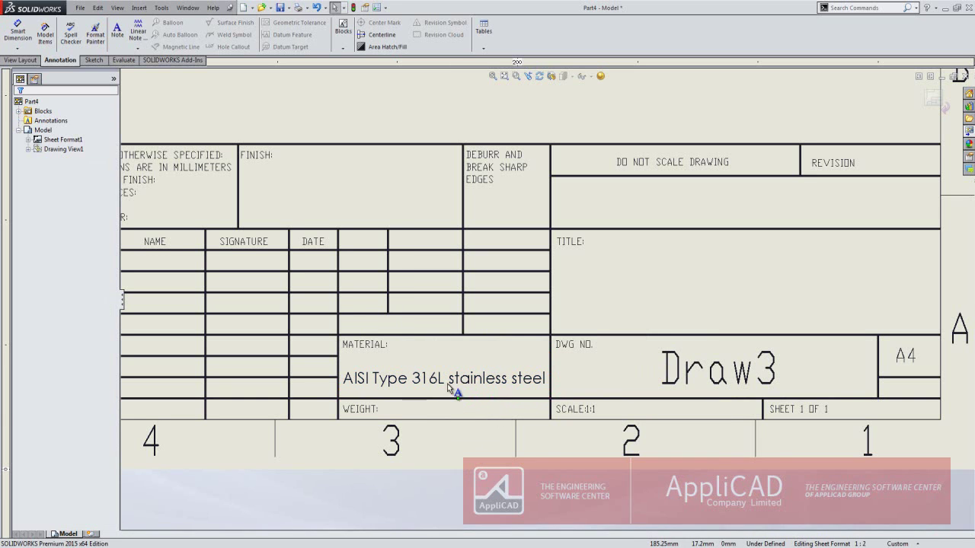
Place a note in the WEIGHT cell linked to the model's Weight property, showing 8027.00
{"action": "left_click", "coordinate": [117, 32]}
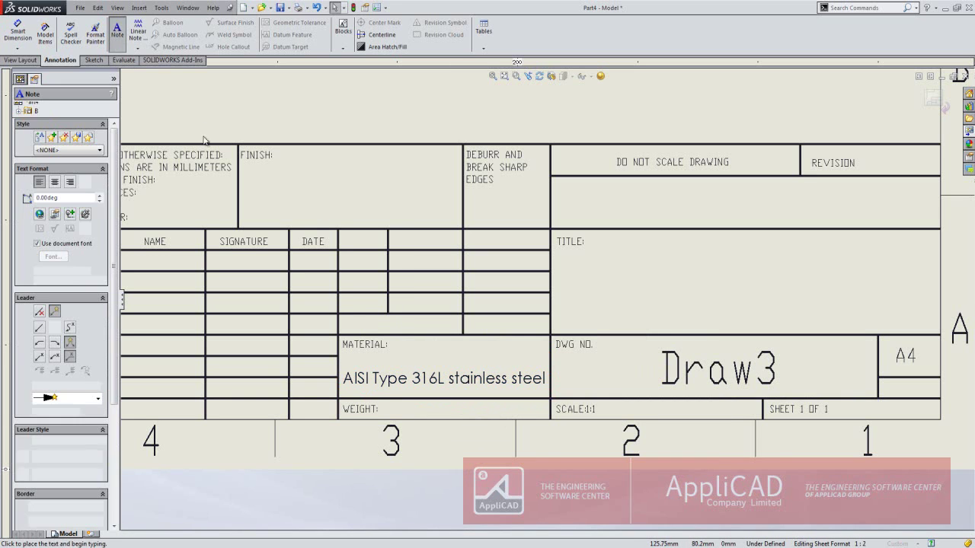
{"action": "left_click", "coordinate": [390, 411]}
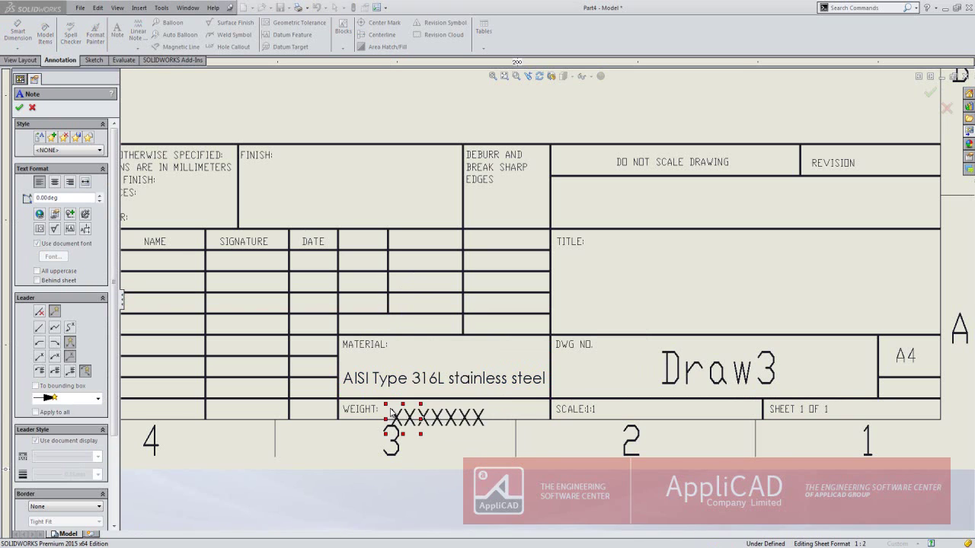
{"action": "left_click", "coordinate": [55, 213]}
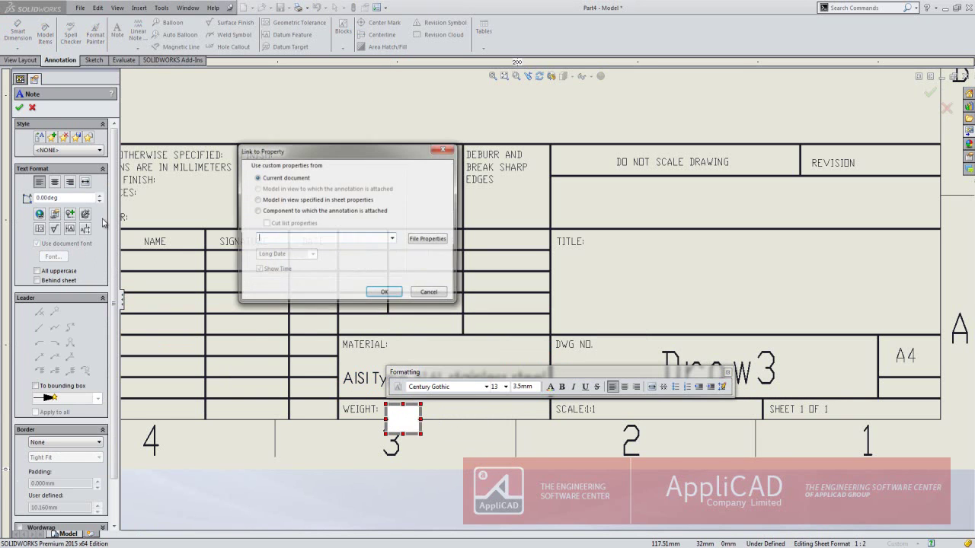
{"action": "left_click", "coordinate": [339, 200]}
{"action": "left_click", "coordinate": [392, 238]}
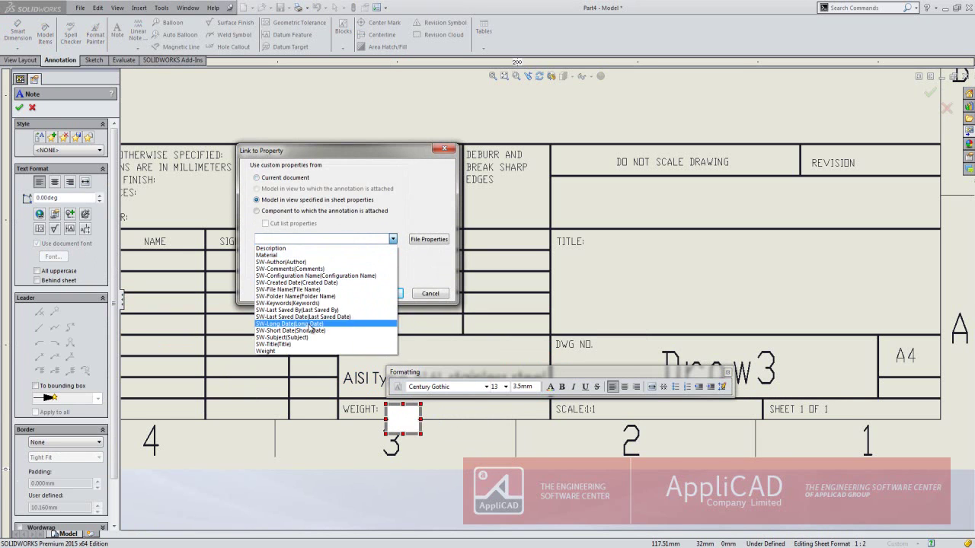
{"action": "left_click", "coordinate": [293, 351]}
{"action": "left_click", "coordinate": [404, 296]}
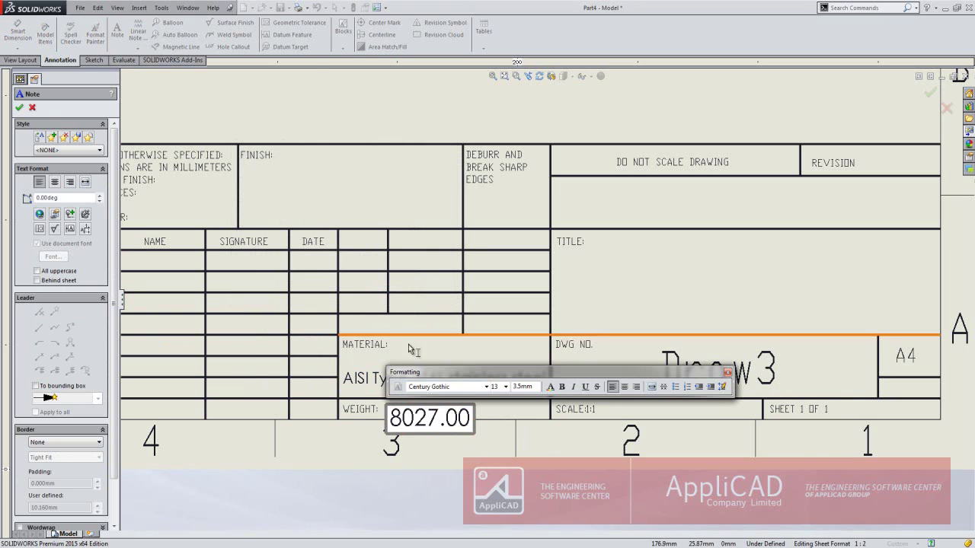
{"action": "left_click", "coordinate": [470, 359]}
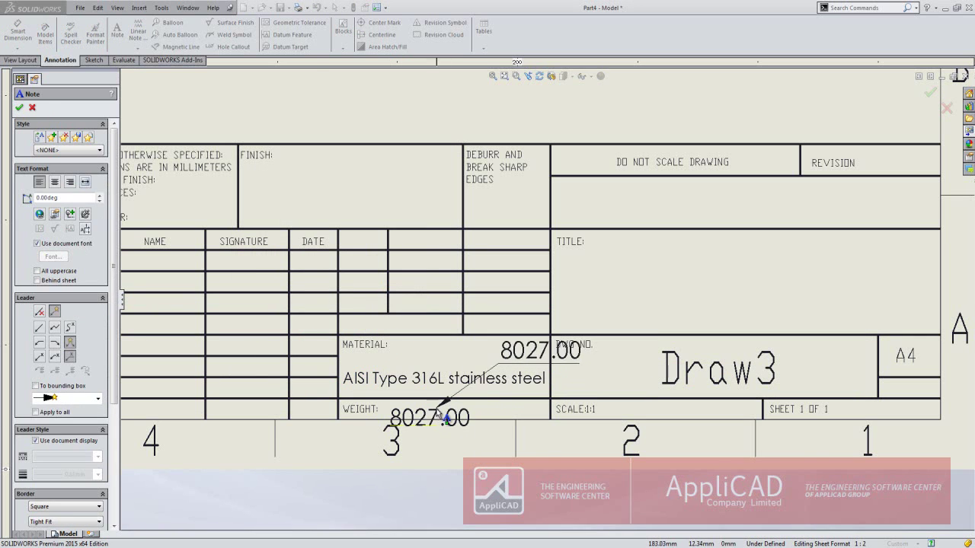
{"action": "key", "text": "Escape"}
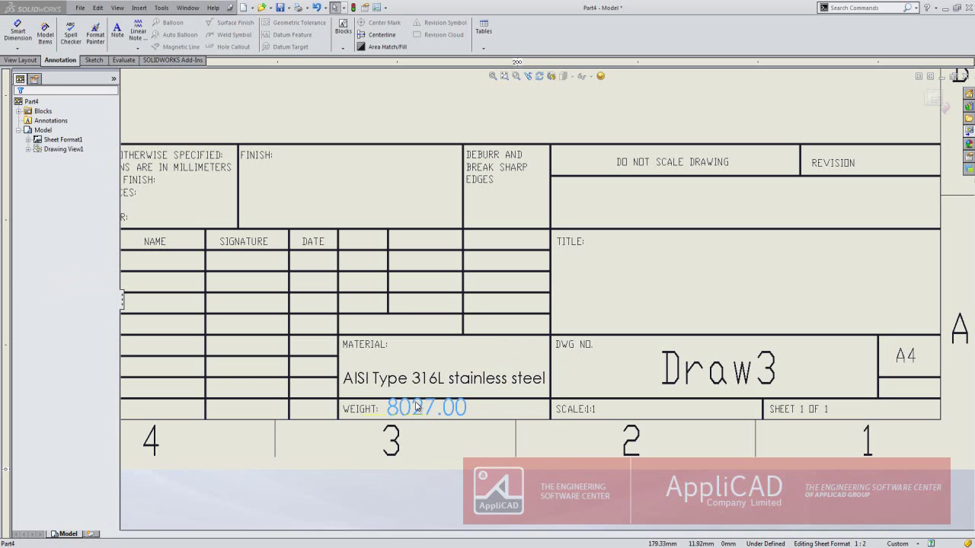
Reduce the weight note's font size to 8
{"action": "double_click", "coordinate": [415, 406]}
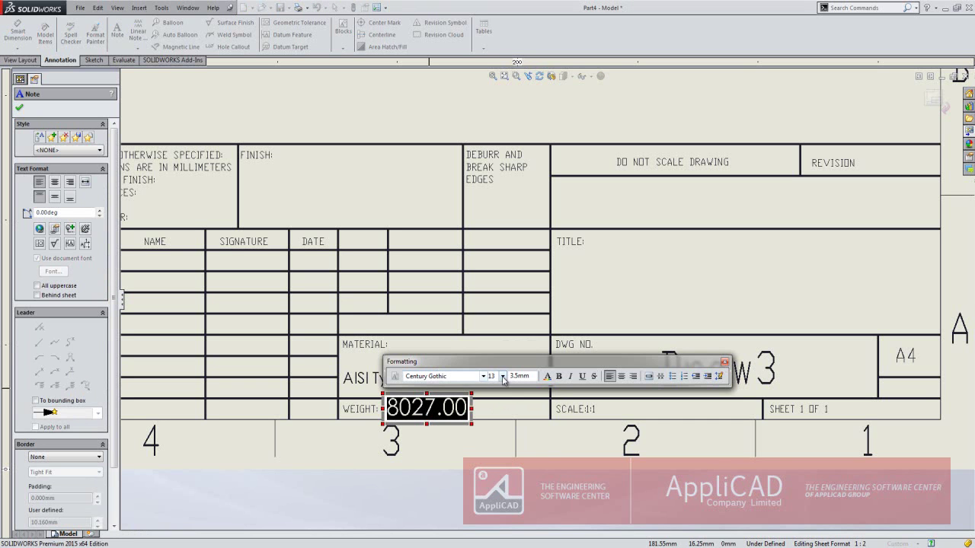
{"action": "left_click", "coordinate": [502, 376]}
{"action": "left_click", "coordinate": [494, 387]}
{"action": "left_click", "coordinate": [456, 409]}
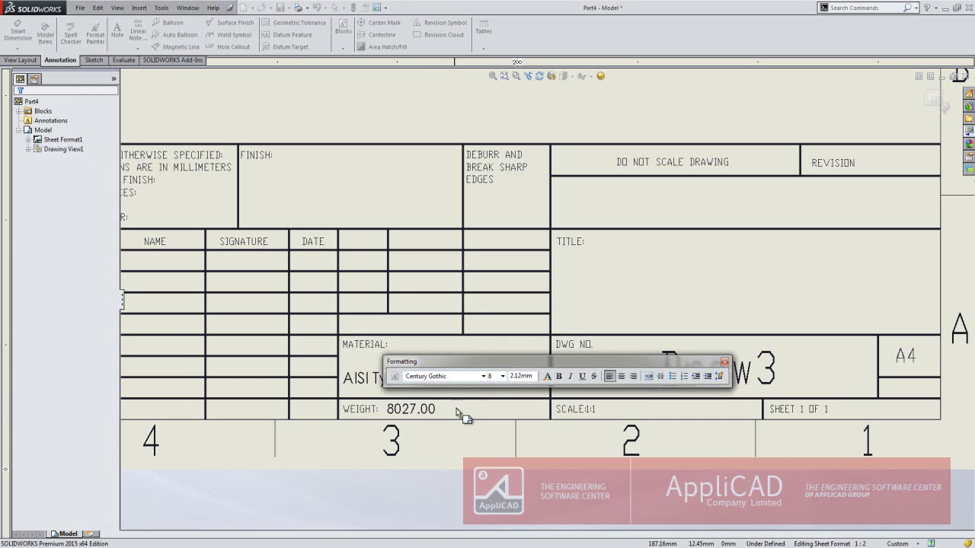
{"action": "scroll", "coordinate": [456, 408], "scroll_direction": "up", "scroll_amount": 3}
Add a note reading 'Description' in the empty cell under DO NOT SCALE DRAWING
{"action": "scroll", "coordinate": [421, 382], "scroll_direction": "down", "scroll_amount": 3}
{"action": "scroll", "coordinate": [750, 316], "scroll_direction": "up", "scroll_amount": 2}
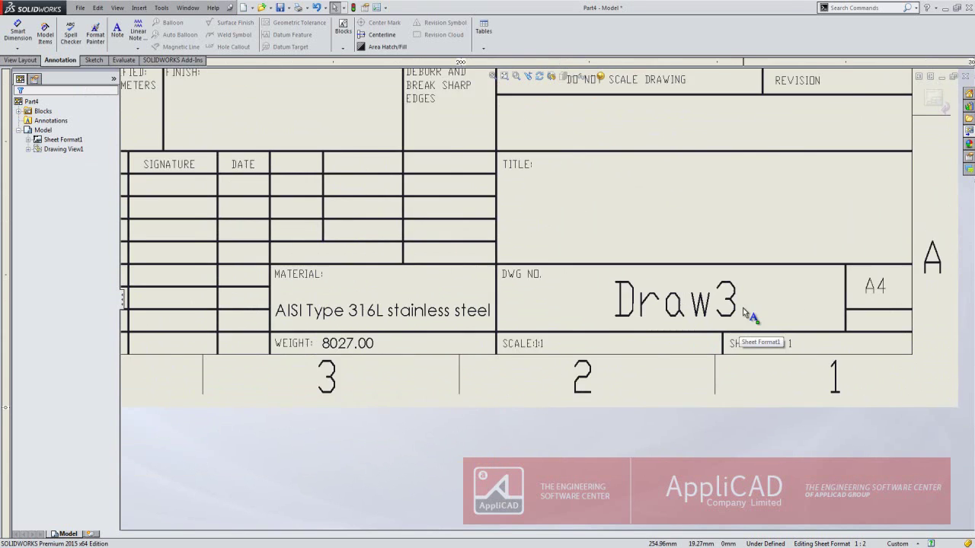
{"action": "scroll", "coordinate": [687, 205], "scroll_direction": "down", "scroll_amount": 1}
{"action": "scroll", "coordinate": [672, 197], "scroll_direction": "up", "scroll_amount": 1}
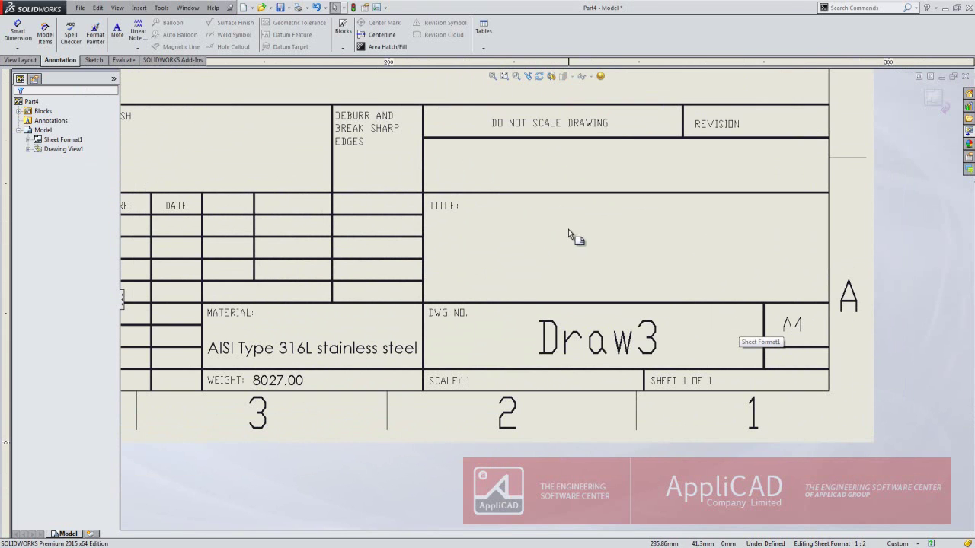
{"action": "middle_click_drag", "start_coordinate": [568, 229], "coordinate": [545, 315], "text": "ctrl"}
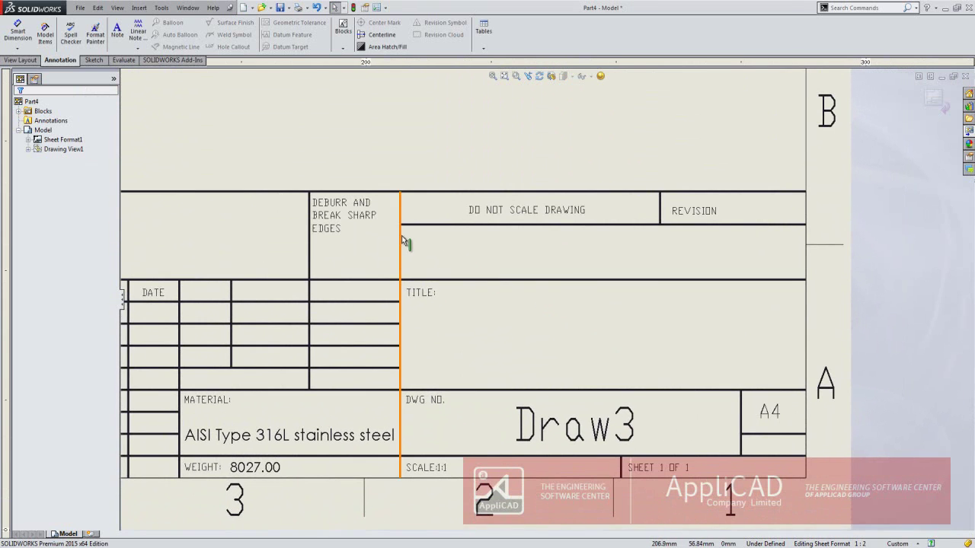
{"action": "left_click", "coordinate": [117, 31]}
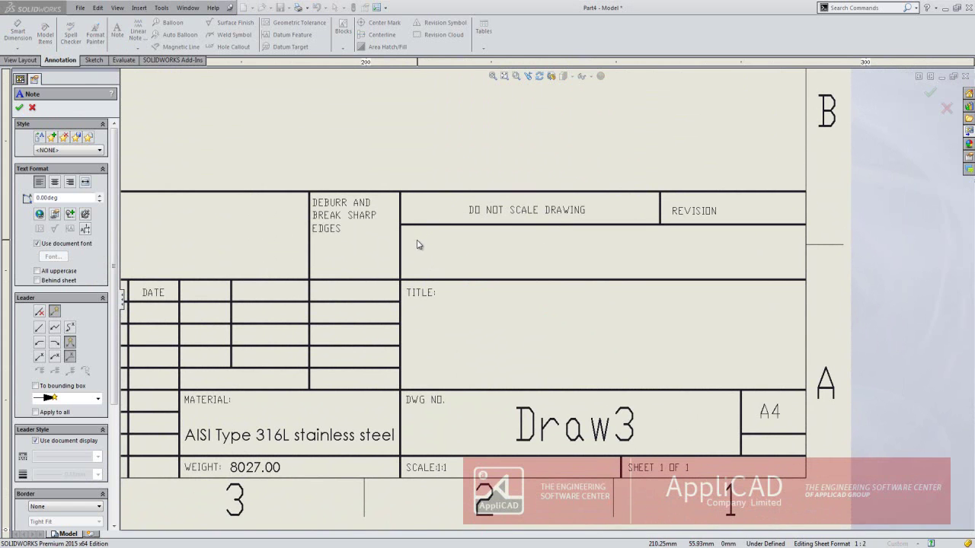
{"action": "left_click", "coordinate": [412, 242]}
{"action": "type", "text": "Desc"}
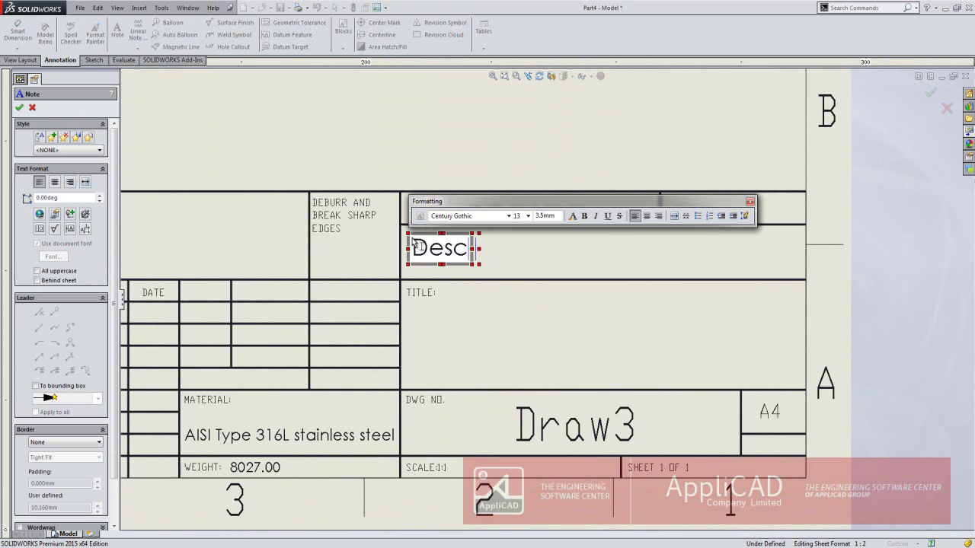
{"action": "type", "text": "ription"}
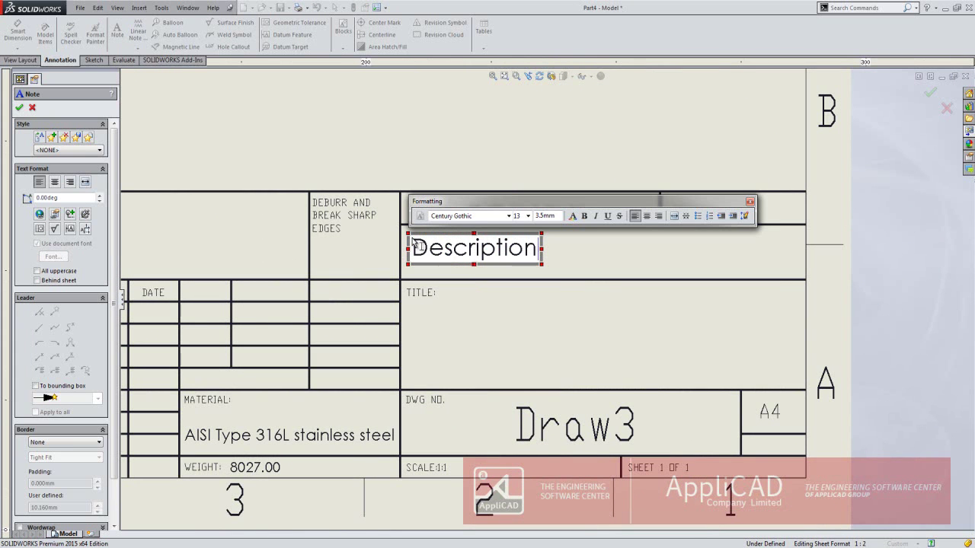
Shrink the Description text to 8 pt and move it to the cell's top-left corner
{"action": "left_click_drag", "start_coordinate": [412, 242], "coordinate": [537, 248]}
{"action": "left_click", "coordinate": [527, 216]}
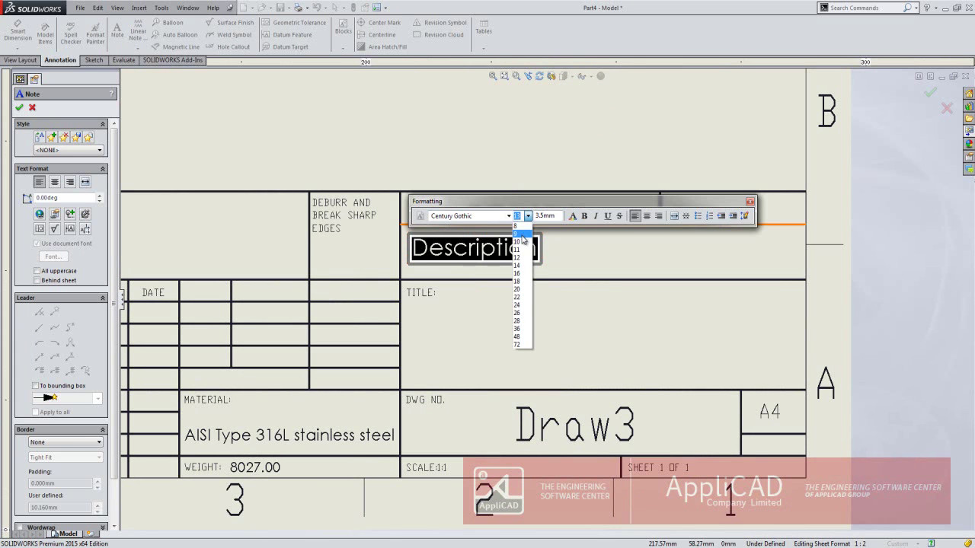
{"action": "left_click", "coordinate": [523, 232]}
{"action": "left_click", "coordinate": [527, 215]}
{"action": "left_click", "coordinate": [525, 219]}
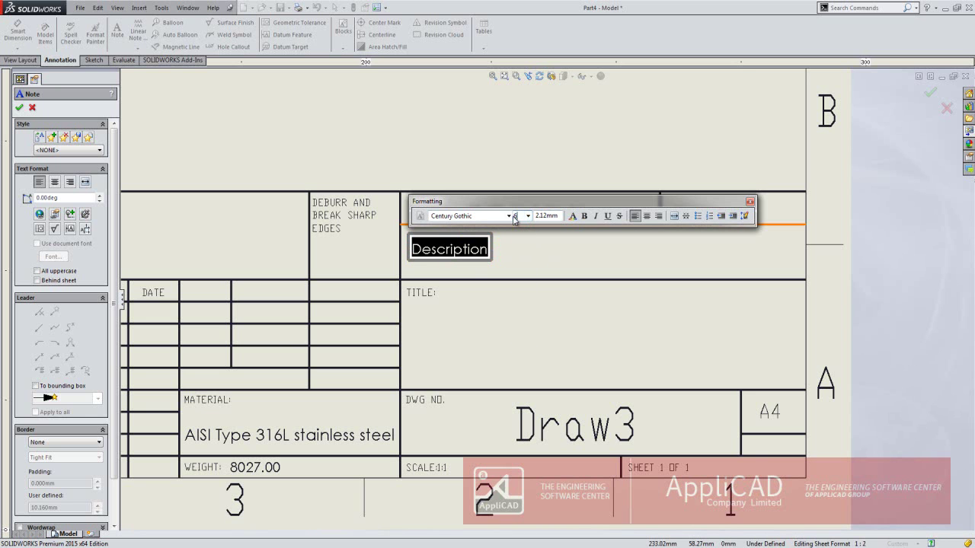
{"action": "left_click", "coordinate": [543, 270]}
{"action": "scroll", "coordinate": [462, 255], "scroll_direction": "down", "scroll_amount": 2}
{"action": "left_click_drag", "start_coordinate": [440, 251], "coordinate": [437, 236]}
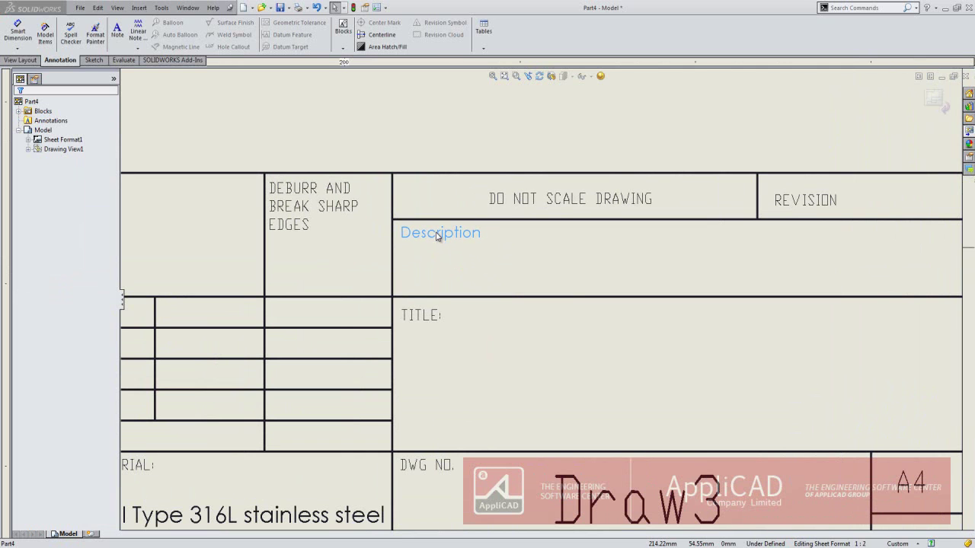
{"action": "left_click", "coordinate": [452, 257]}
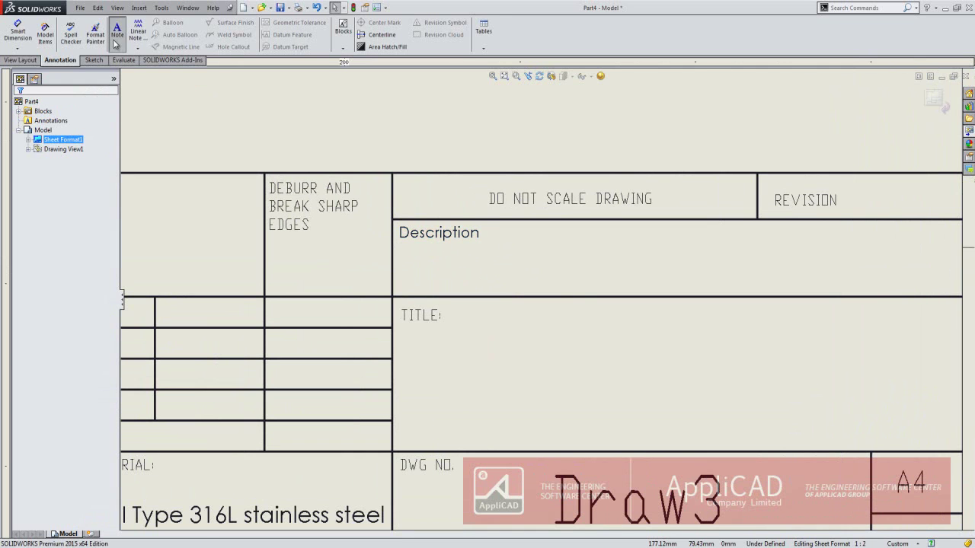
Add a note linked to the model's Description property, showing 'Contoh Desain Part', centred below the label
{"action": "left_click", "coordinate": [116, 44]}
{"action": "left_click", "coordinate": [453, 273]}
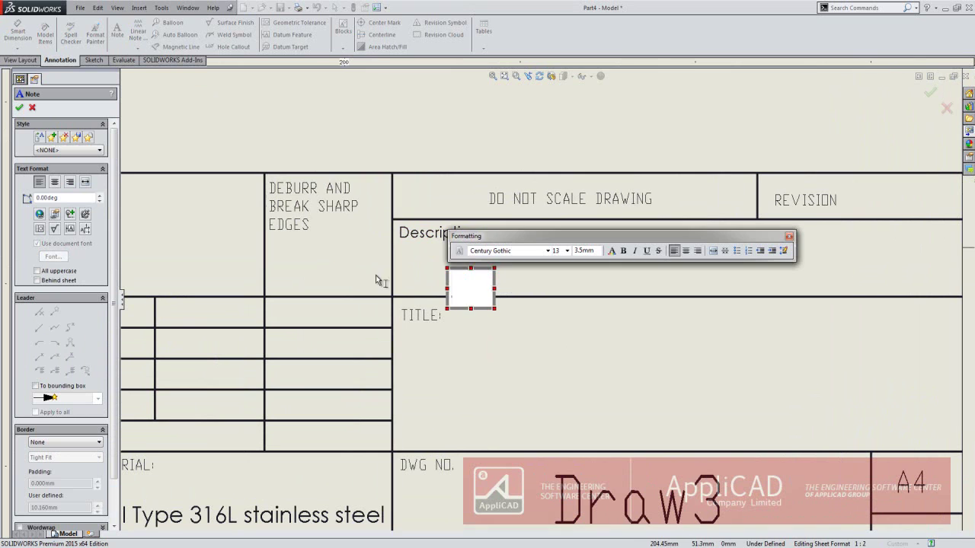
{"action": "left_click", "coordinate": [54, 214]}
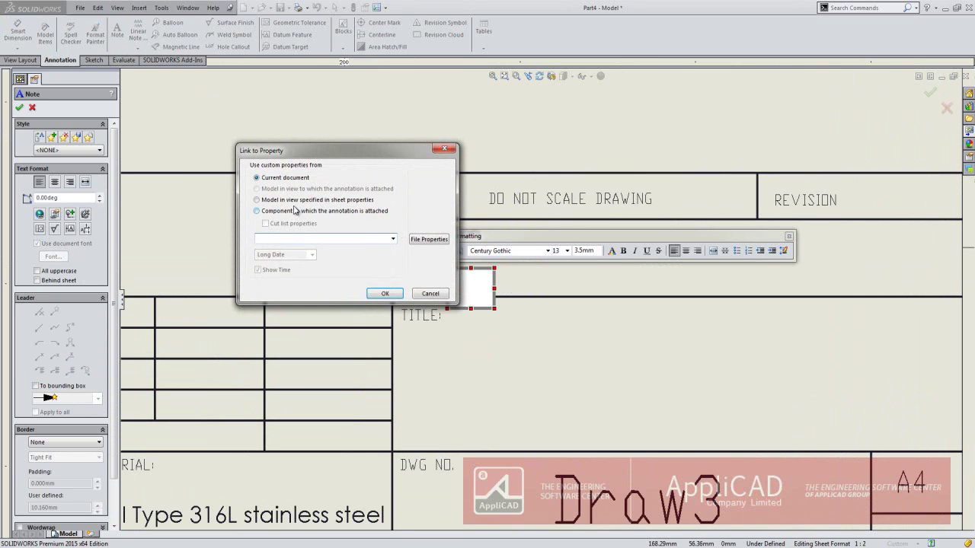
{"action": "left_click", "coordinate": [393, 239]}
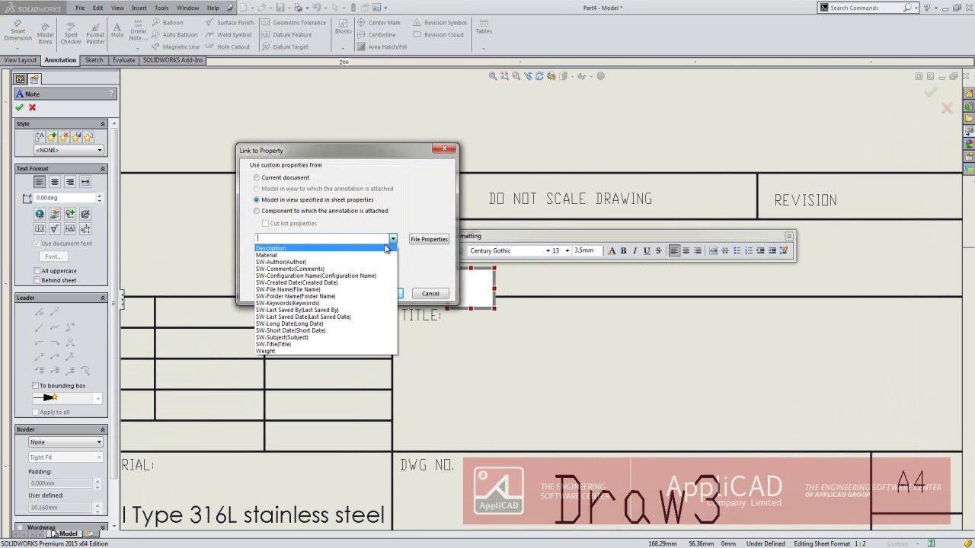
{"action": "left_click", "coordinate": [328, 260]}
{"action": "left_click", "coordinate": [387, 293]}
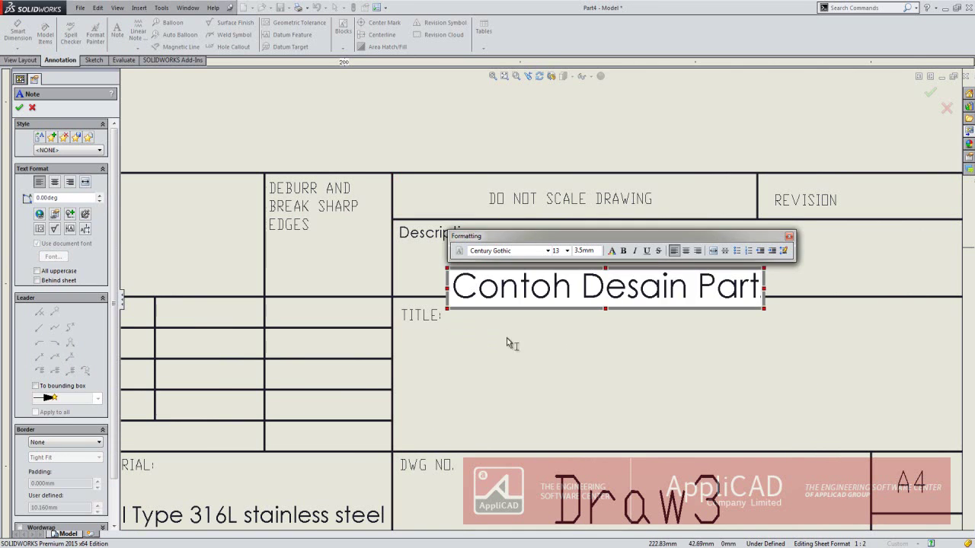
{"action": "key", "text": "Escape"}
{"action": "left_click_drag", "start_coordinate": [553, 295], "coordinate": [565, 275]}
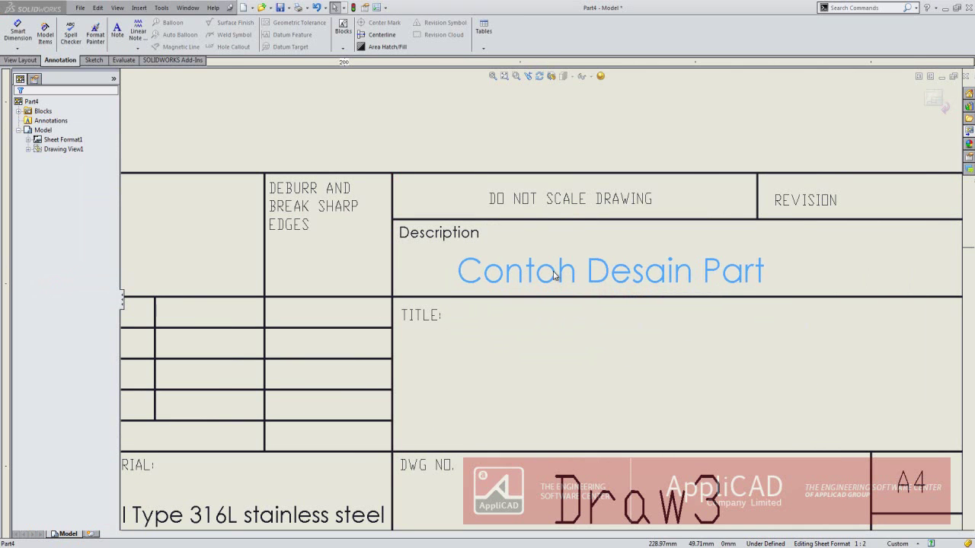
{"action": "left_click", "coordinate": [592, 120]}
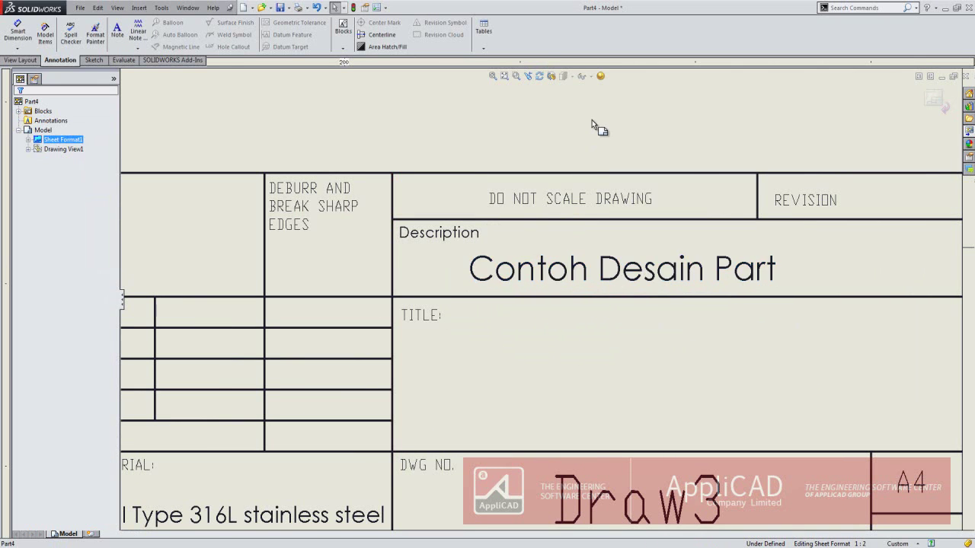
Fit the sheet in the window and exit Edit Sheet Format
{"action": "key", "text": "f"}
{"action": "scroll", "coordinate": [730, 443], "scroll_direction": "down", "scroll_amount": 2}
{"action": "scroll", "coordinate": [731, 443], "scroll_direction": "down", "scroll_amount": 1}
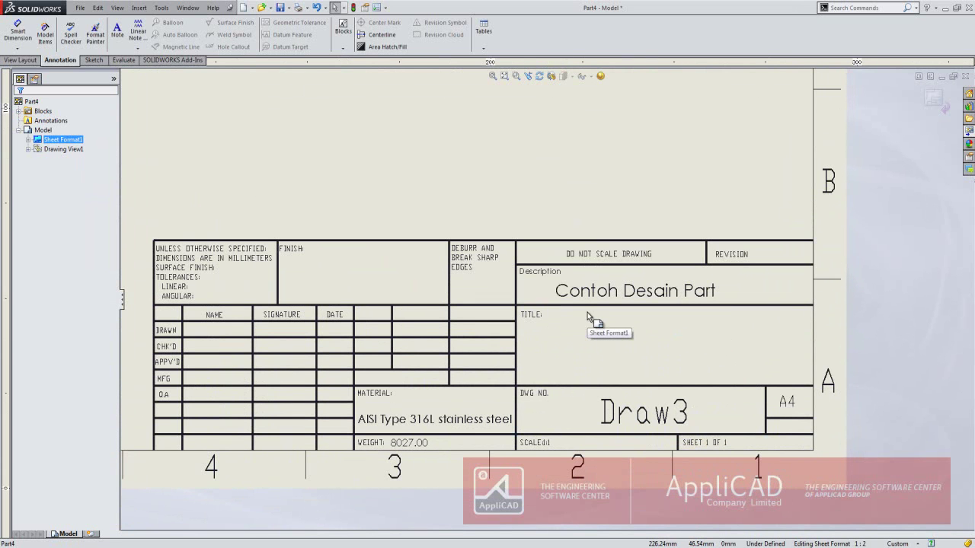
{"action": "key", "text": "f"}
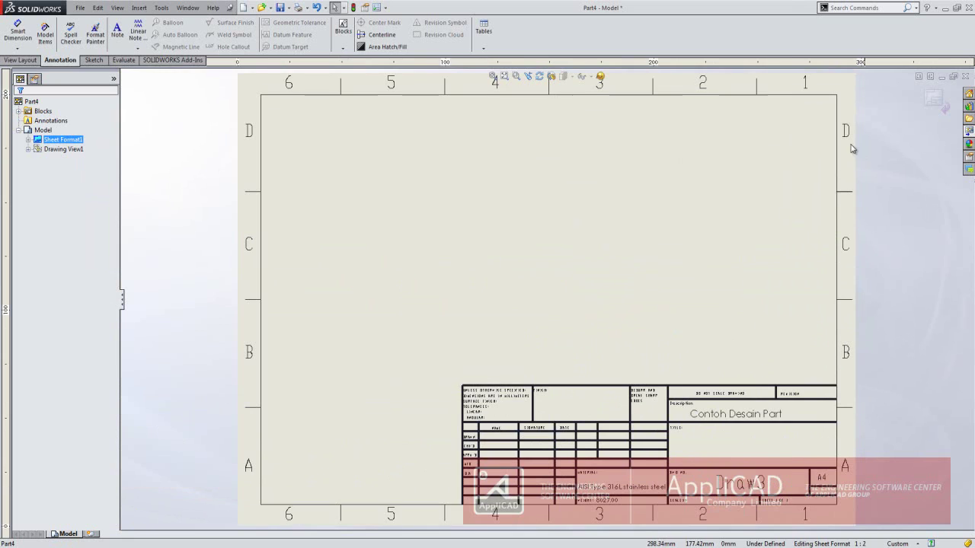
{"action": "left_click", "coordinate": [935, 99]}
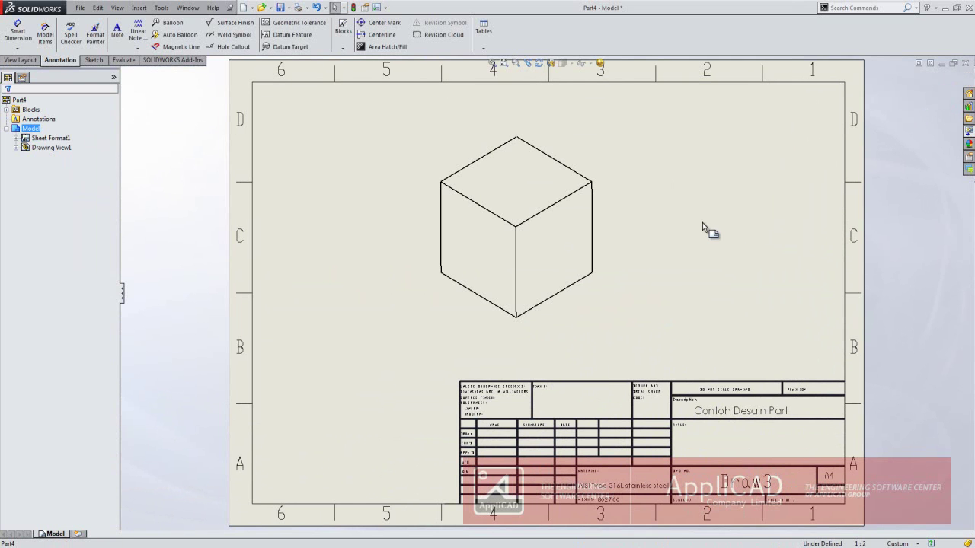
Delete the isometric cube view Drawing View1 from the sheet
{"action": "left_click", "coordinate": [600, 243]}
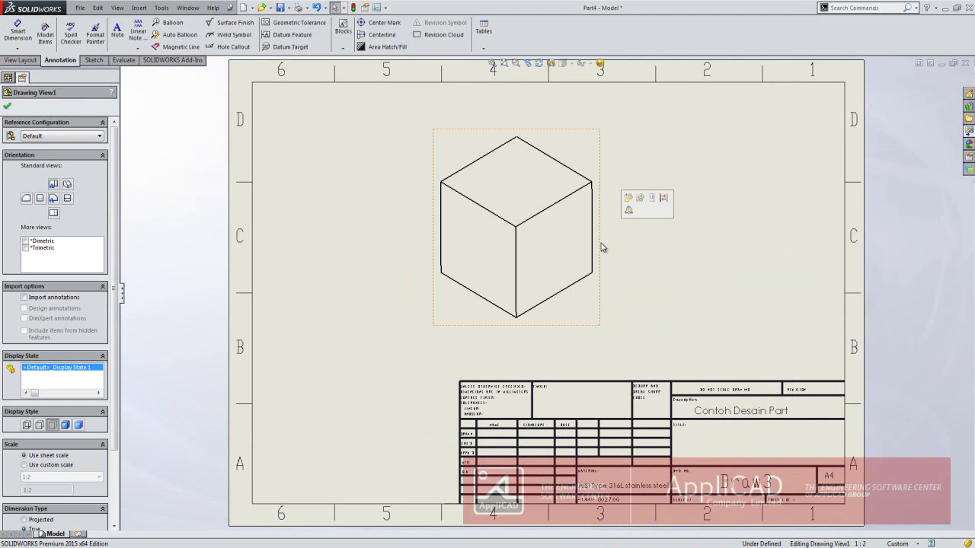
{"action": "key", "text": "Delete"}
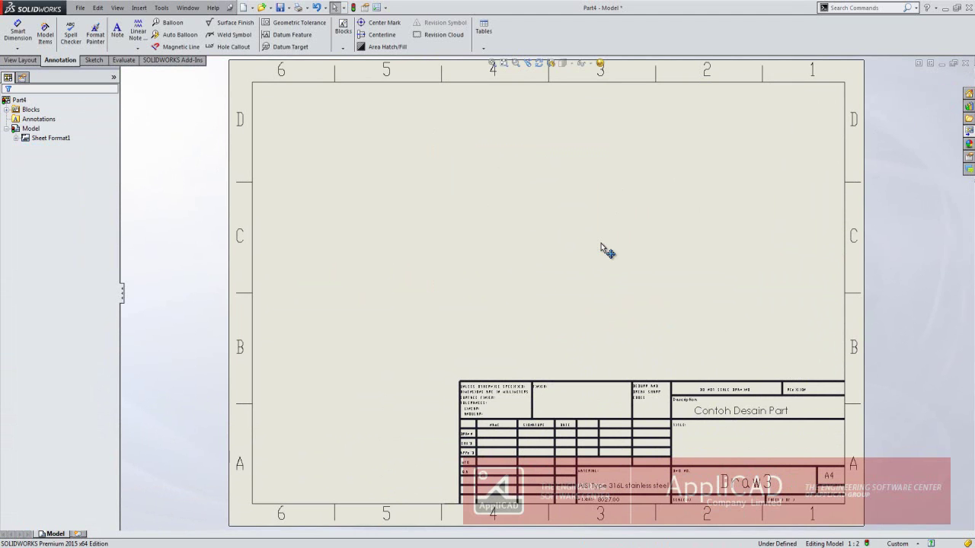
{"action": "left_click", "coordinate": [601, 244]}
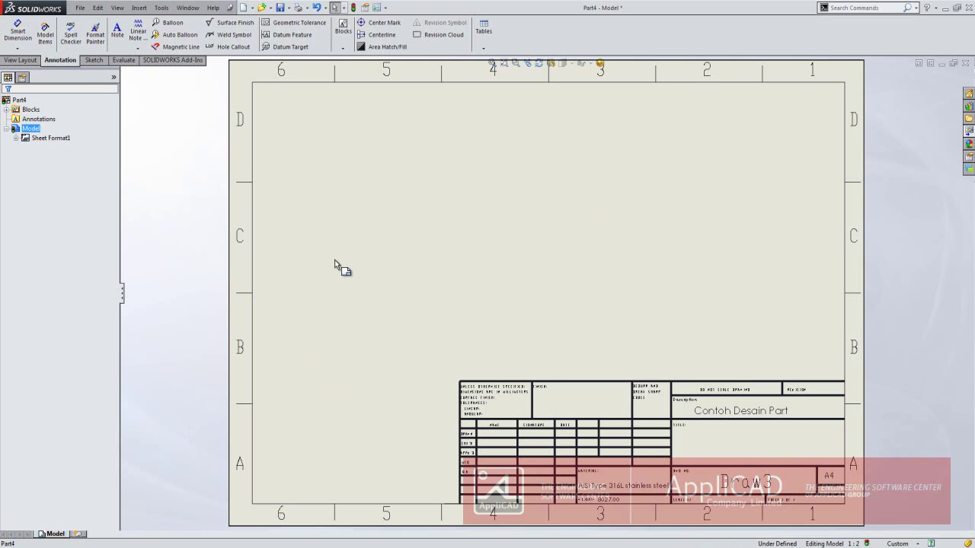
Save the sheet as the drawing template 'Custom Drawing Template.drwdot', accepting the template warning
{"action": "left_click", "coordinate": [288, 9]}
{"action": "left_click", "coordinate": [303, 30]}
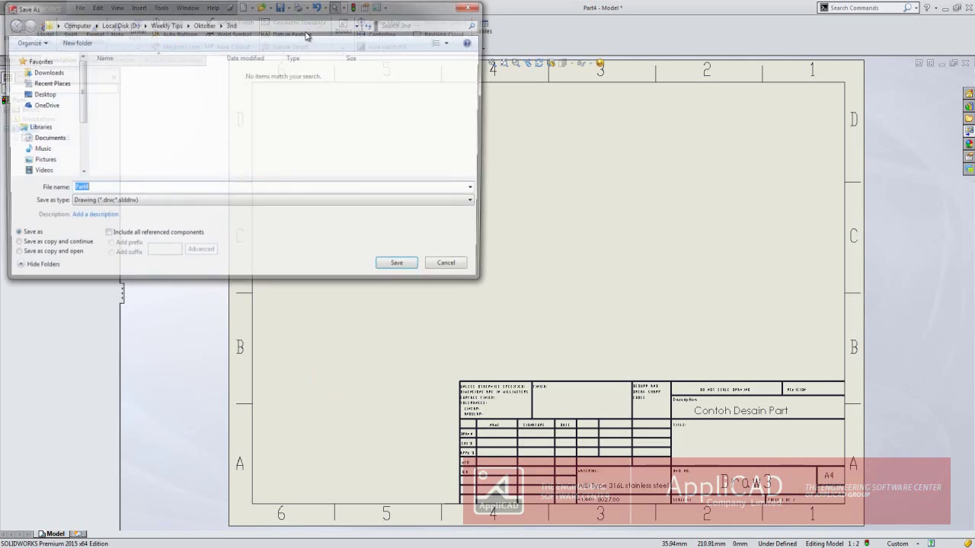
{"action": "left_click", "coordinate": [173, 204]}
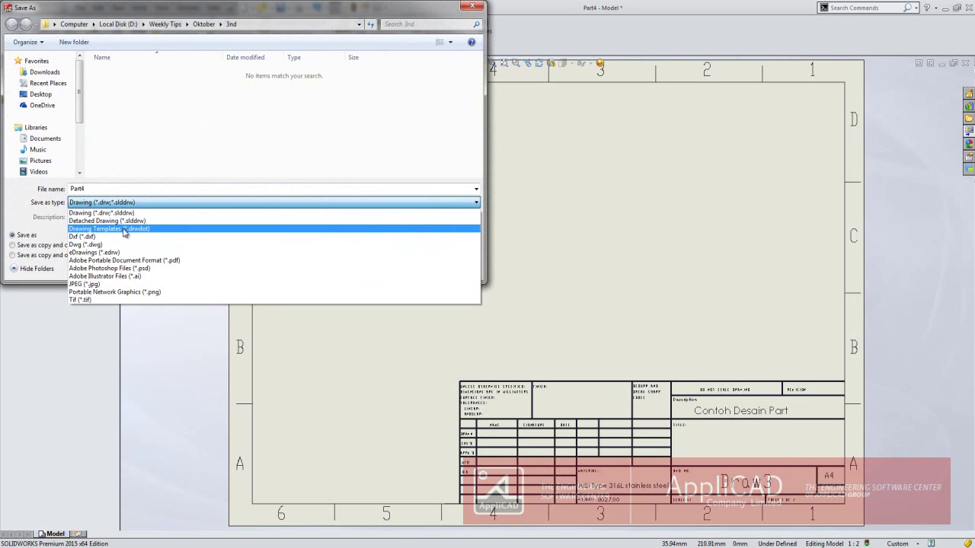
{"action": "left_click", "coordinate": [124, 231]}
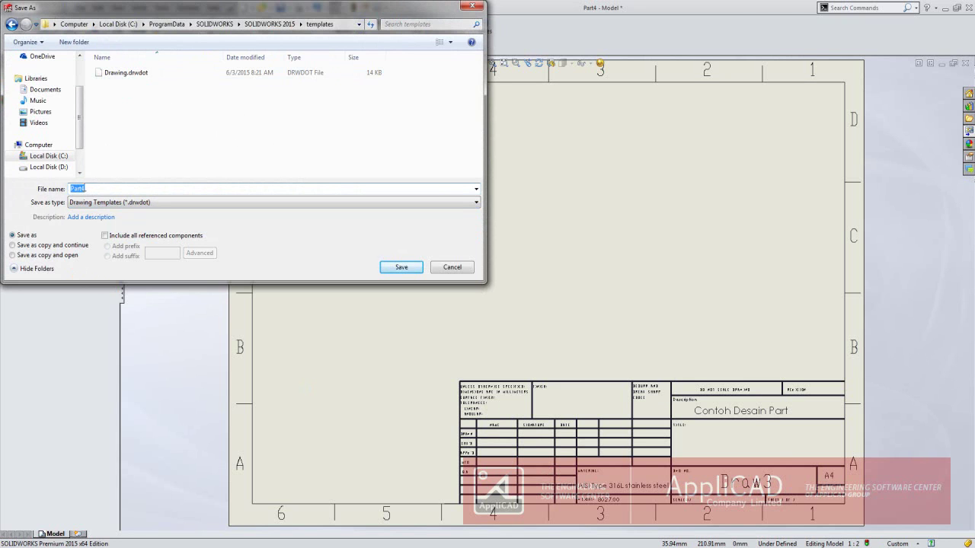
{"action": "type", "text": "Custo"}
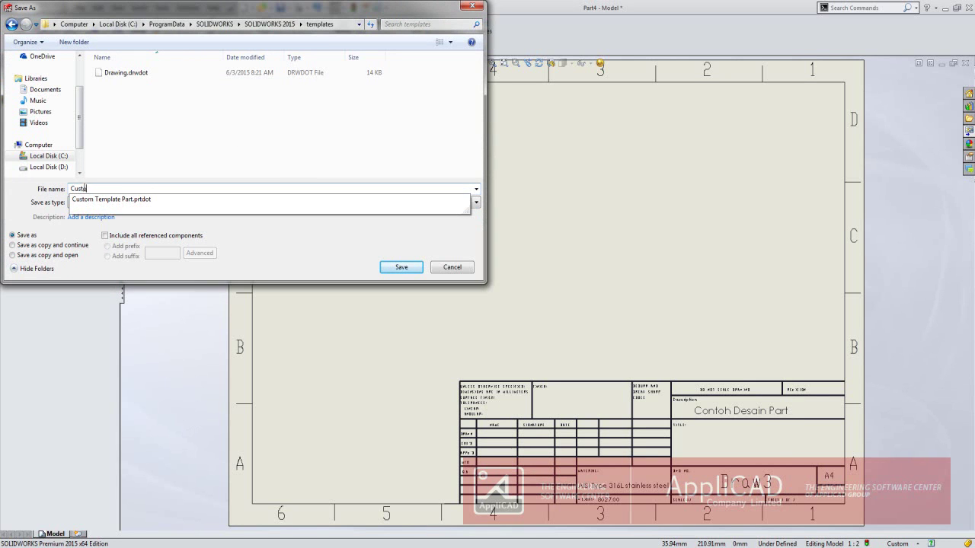
{"action": "type", "text": "m Drawing Template"}
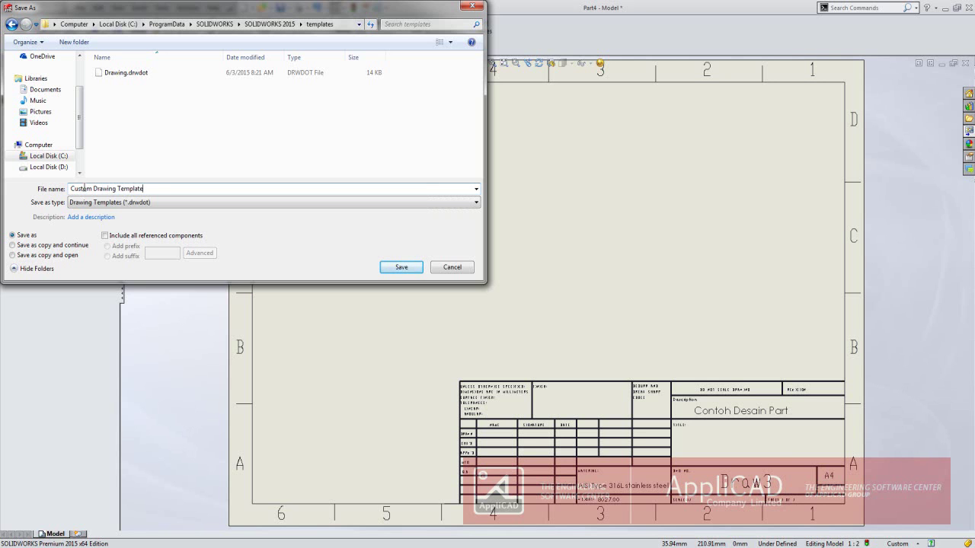
{"action": "key", "text": "Return"}
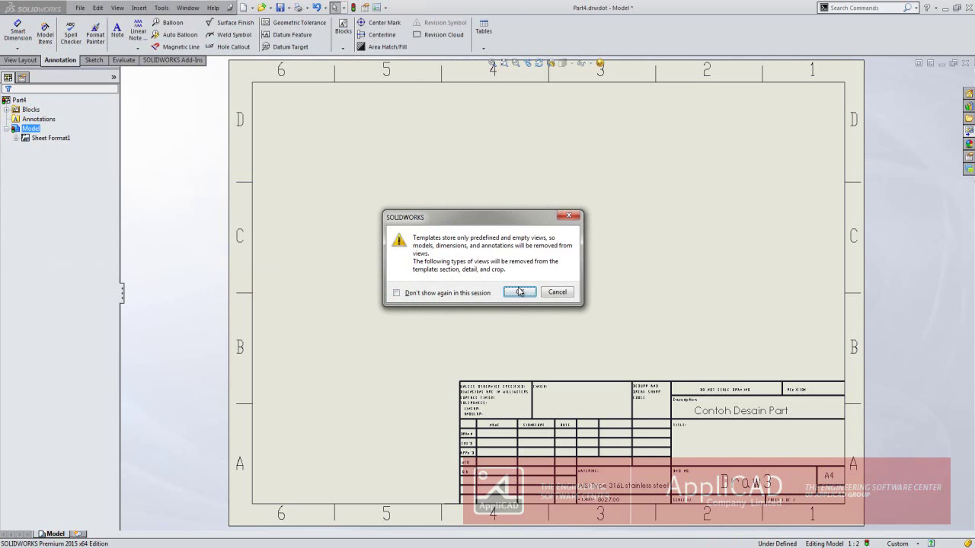
{"action": "left_click", "coordinate": [518, 293]}
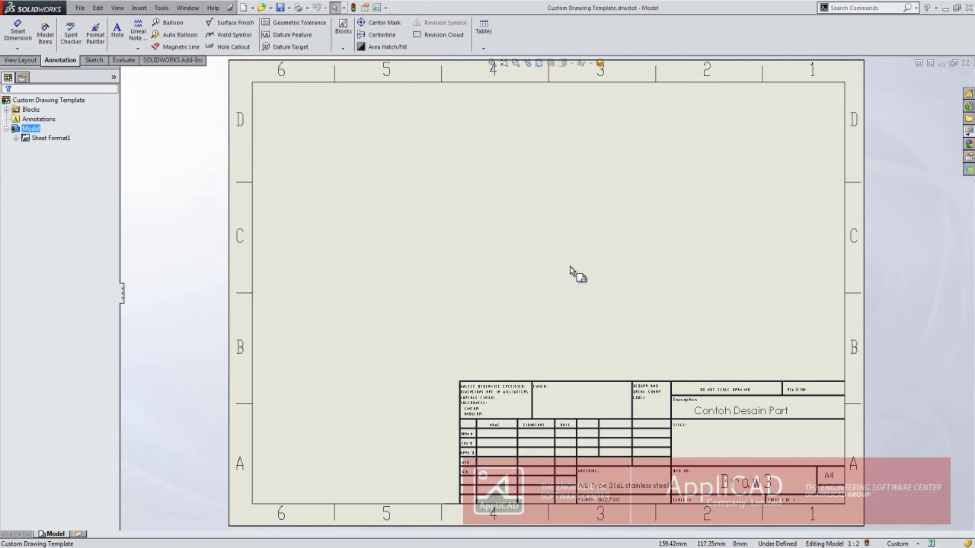
Close the template, preview the custom templates in the New dialog, then cancel it
{"action": "left_click", "coordinate": [965, 62]}
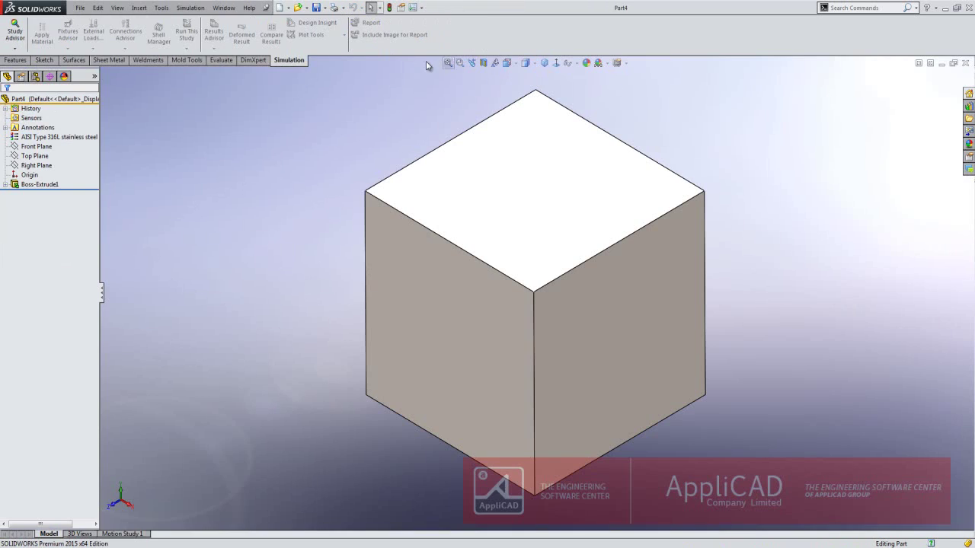
{"action": "left_click", "coordinate": [282, 9]}
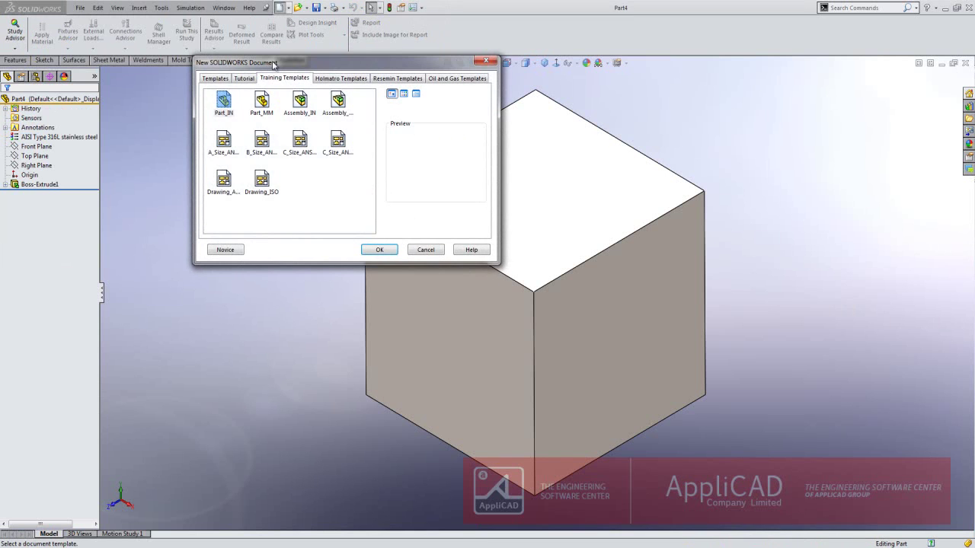
{"action": "left_click", "coordinate": [217, 79]}
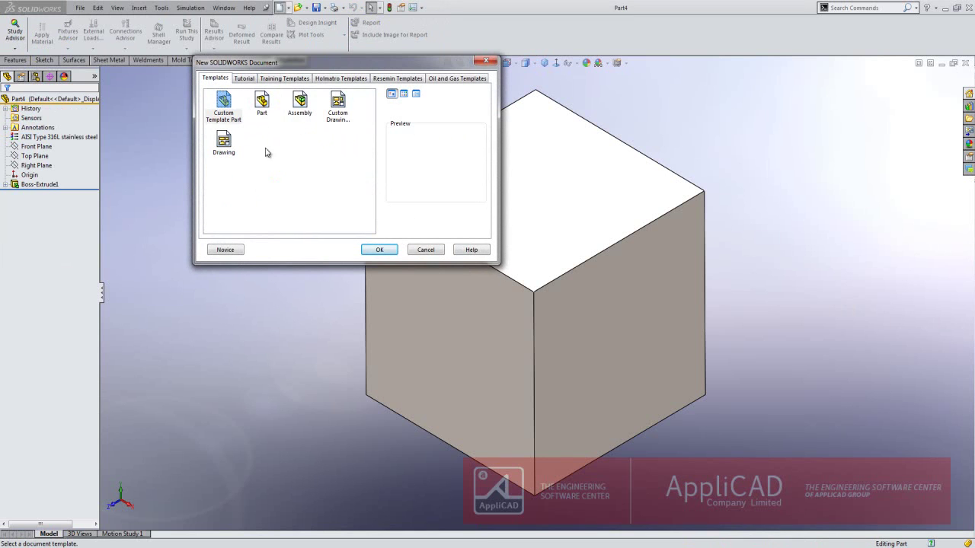
{"action": "left_click", "coordinate": [338, 110]}
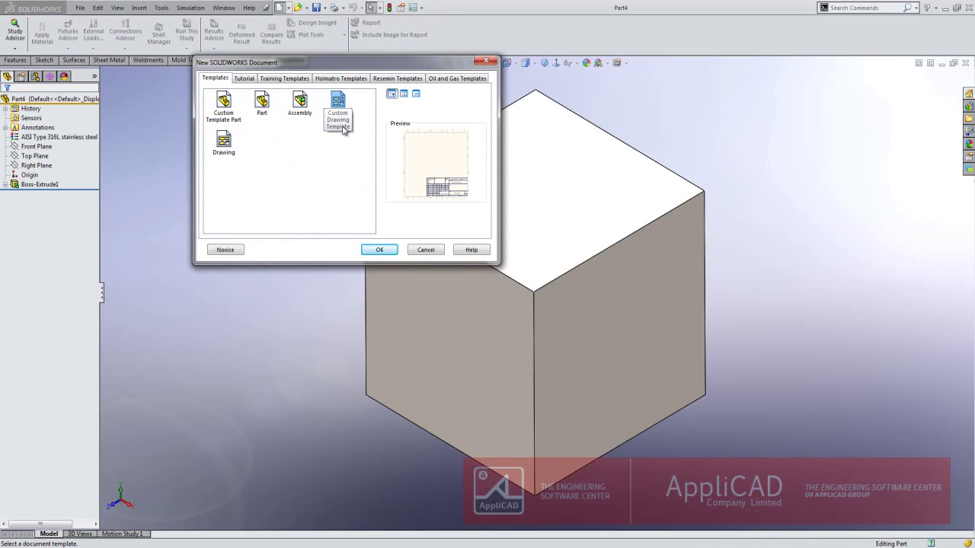
{"action": "left_click", "coordinate": [425, 251]}
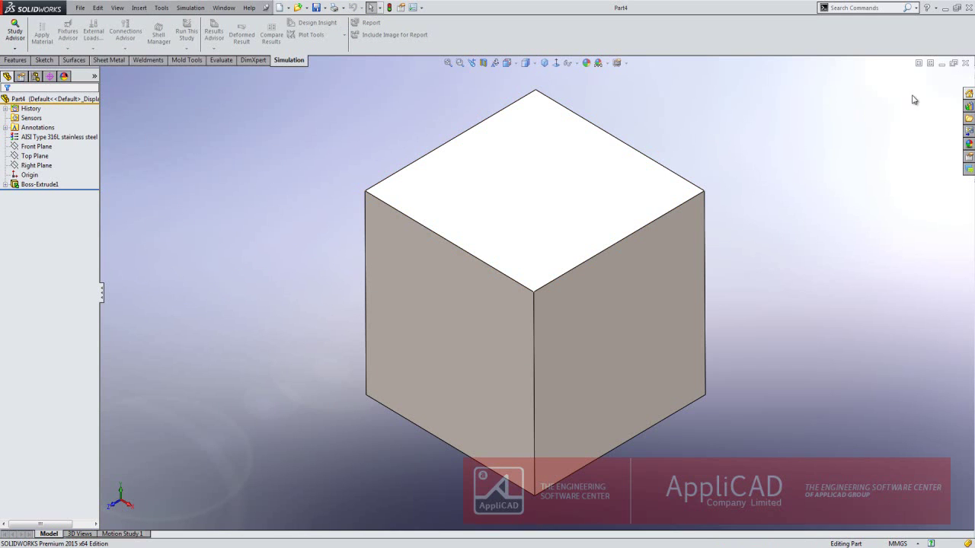
Close Part4 and create a new part from the Custom Template Part template
{"action": "left_click", "coordinate": [965, 63]}
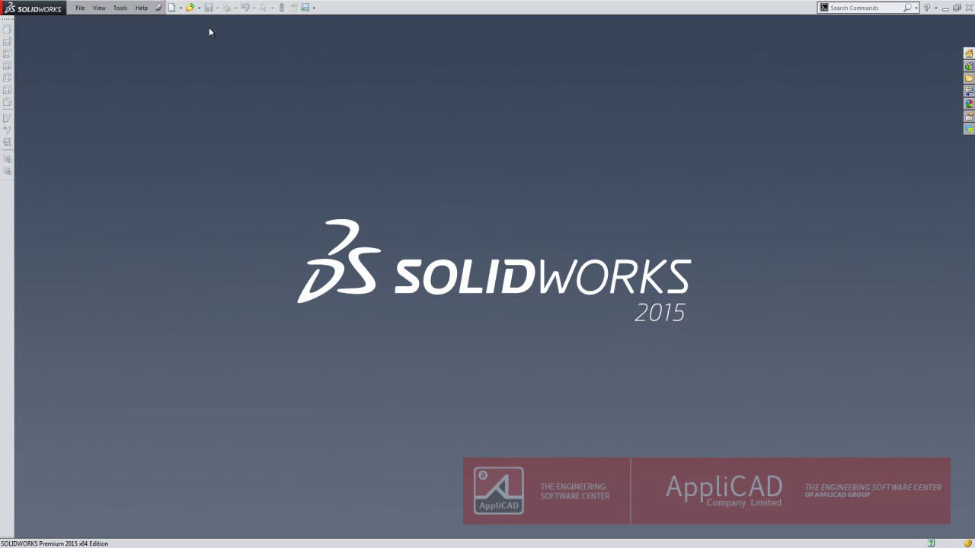
{"action": "left_click", "coordinate": [172, 8]}
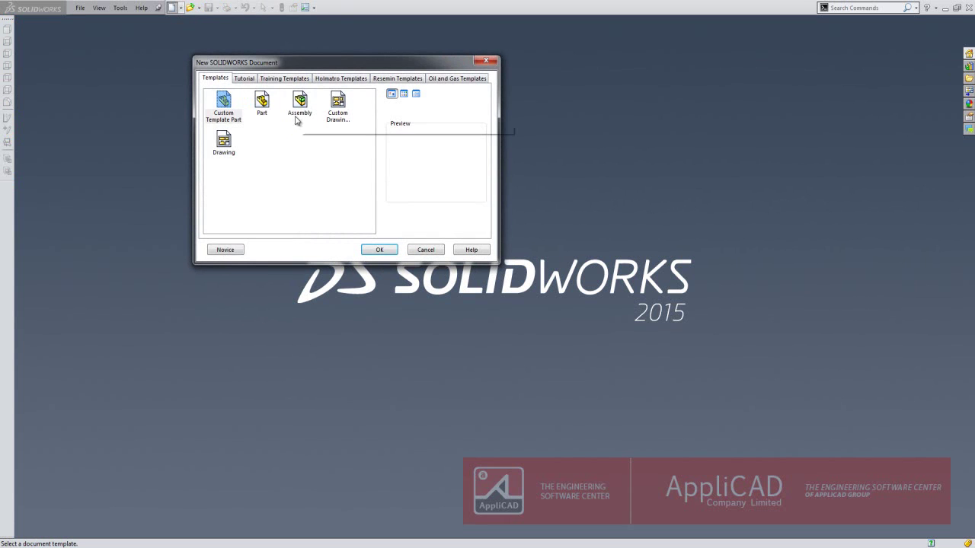
{"action": "left_click", "coordinate": [225, 112]}
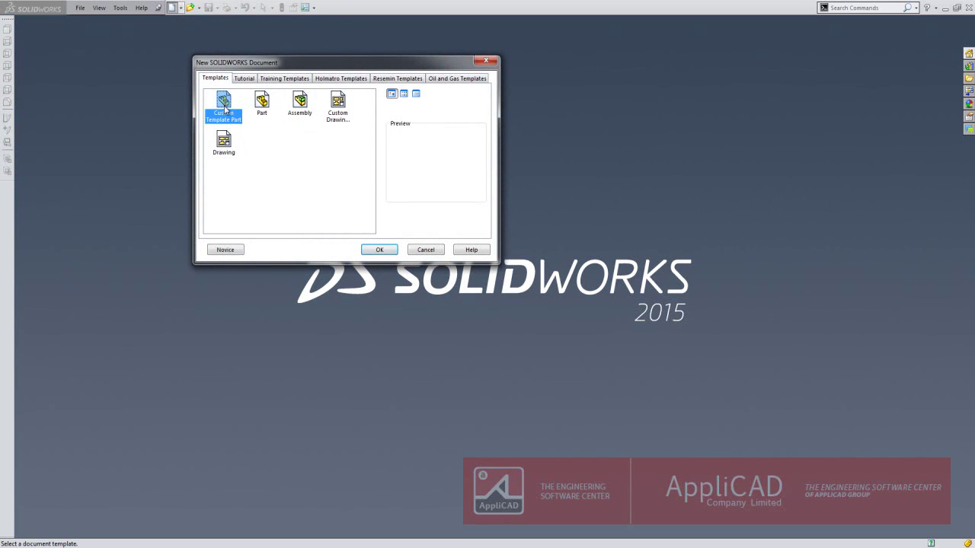
{"action": "double_click", "coordinate": [232, 118]}
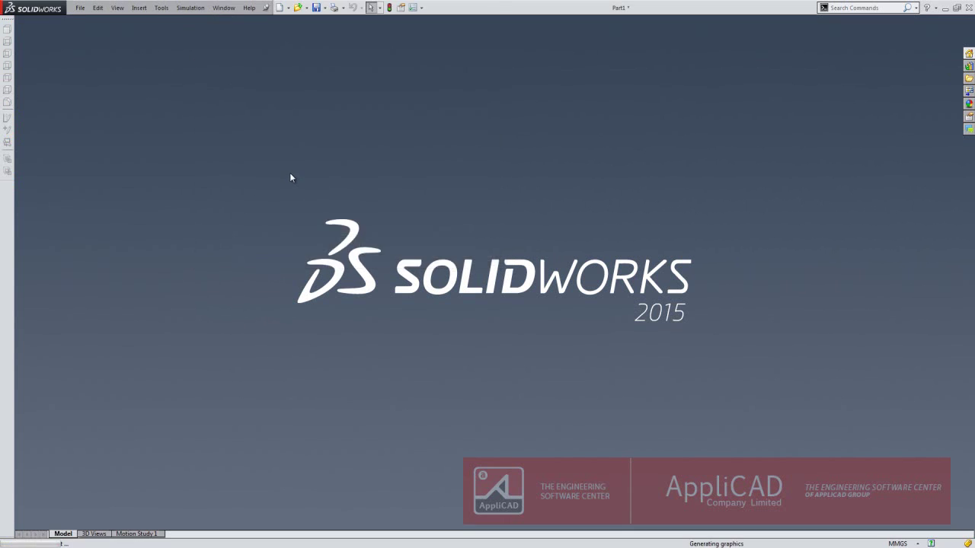
Extrude a centre rectangle sketched at the origin on Top Plane into a plate
{"action": "left_click", "coordinate": [28, 156]}
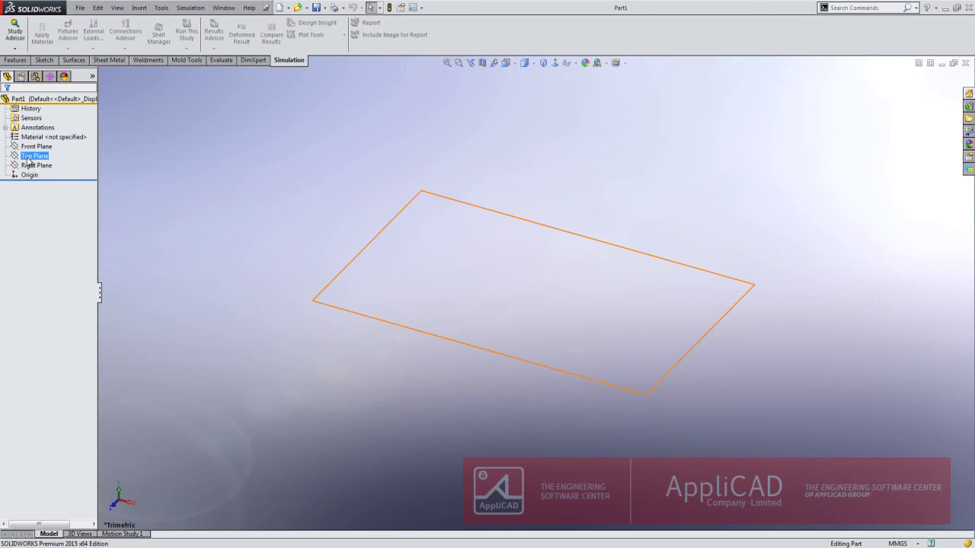
{"action": "left_click", "coordinate": [45, 143]}
{"action": "left_click", "coordinate": [65, 34]}
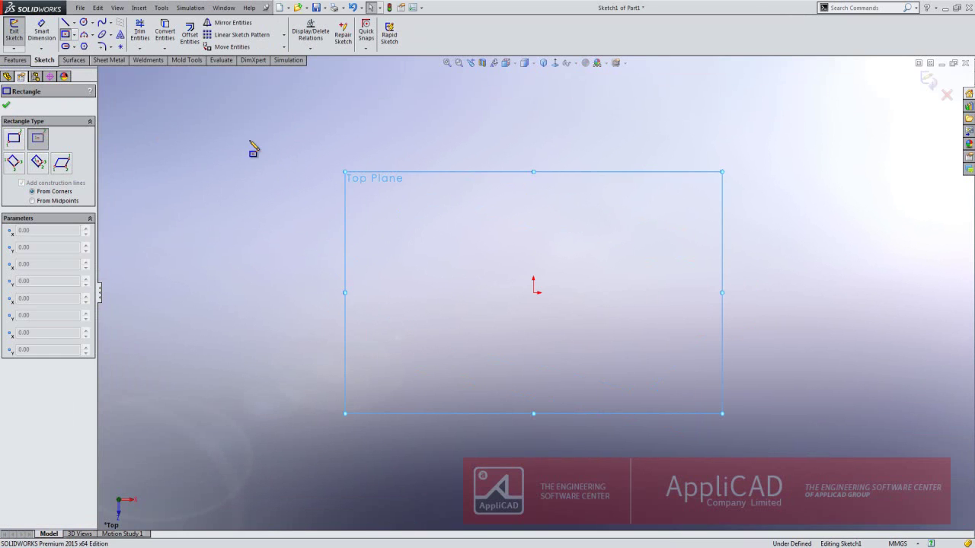
{"action": "left_click", "coordinate": [533, 293]}
{"action": "left_click", "coordinate": [674, 381]}
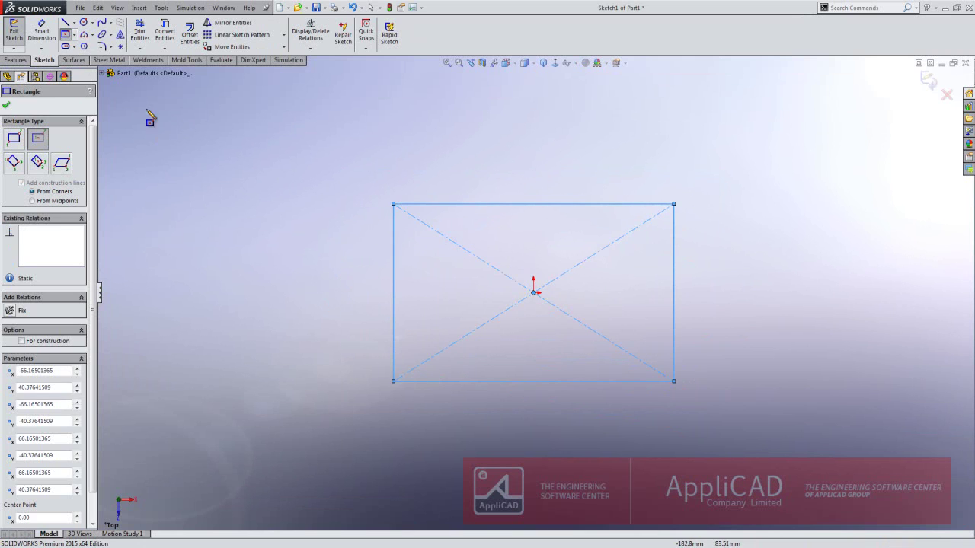
{"action": "left_click", "coordinate": [22, 59]}
{"action": "left_click", "coordinate": [18, 34]}
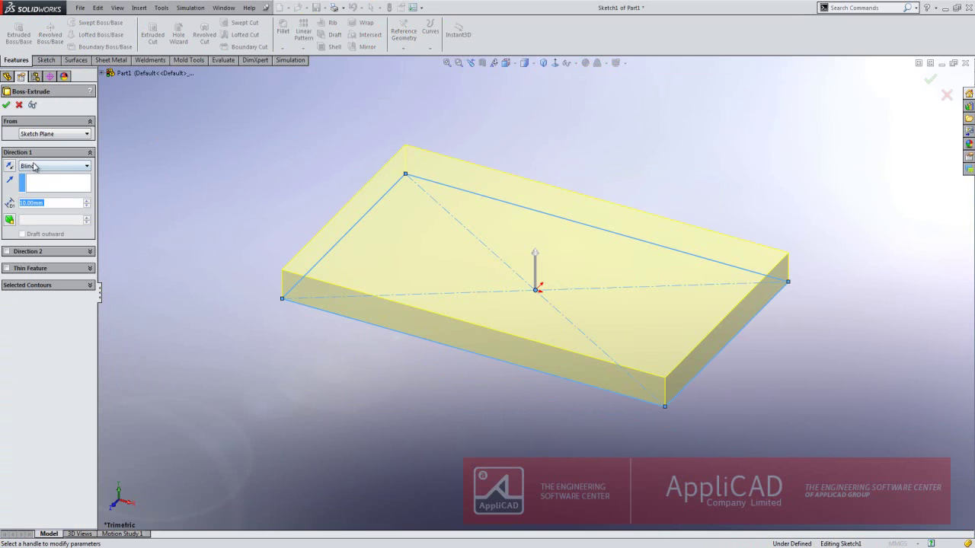
{"action": "left_click", "coordinate": [6, 105]}
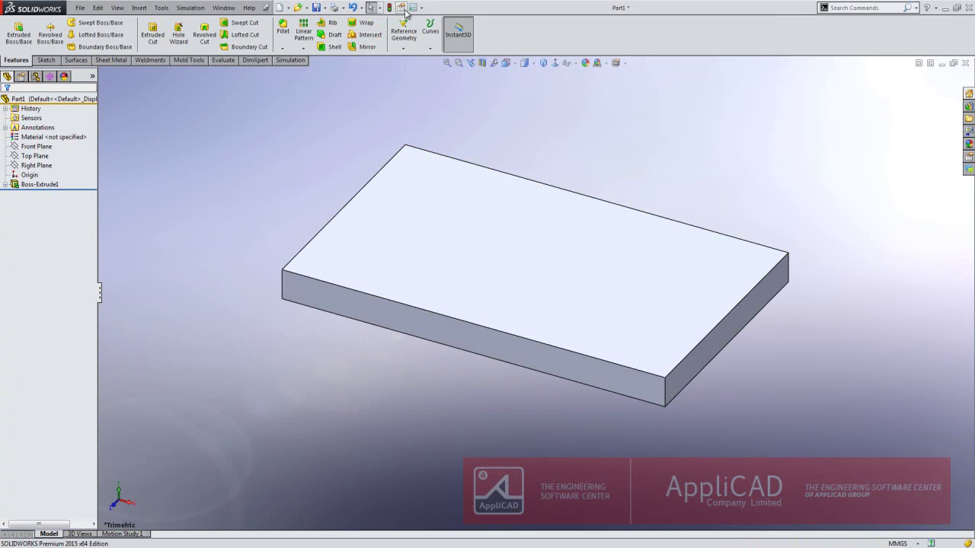
Set the part's Description custom property to 'Contoh 2'
{"action": "left_click", "coordinate": [404, 8]}
{"action": "left_click", "coordinate": [293, 204]}
{"action": "type", "text": "Contoh 2"}
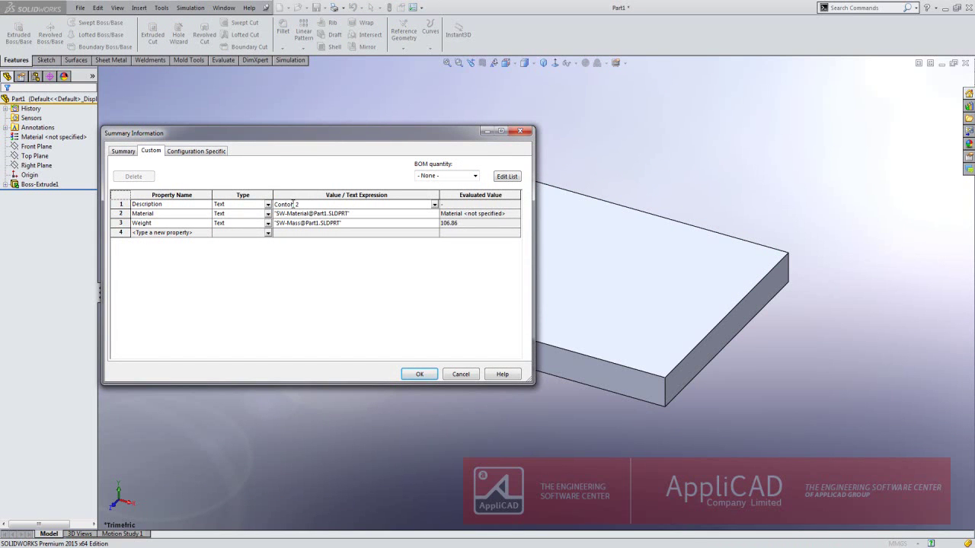
{"action": "left_click", "coordinate": [418, 374]}
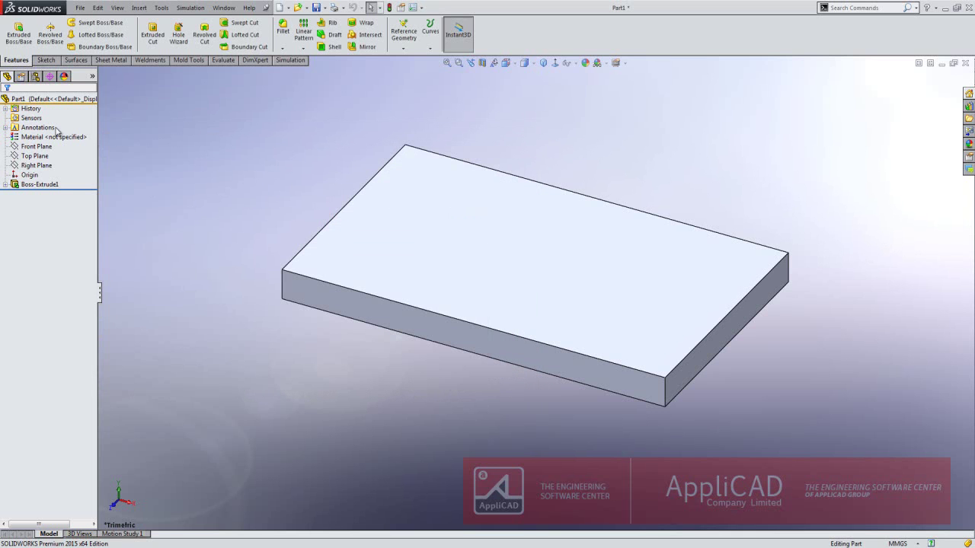
Assign Alloy Steel material to the plate and bring up the Save As dialog
{"action": "right_click", "coordinate": [52, 137]}
{"action": "left_click", "coordinate": [70, 144]}
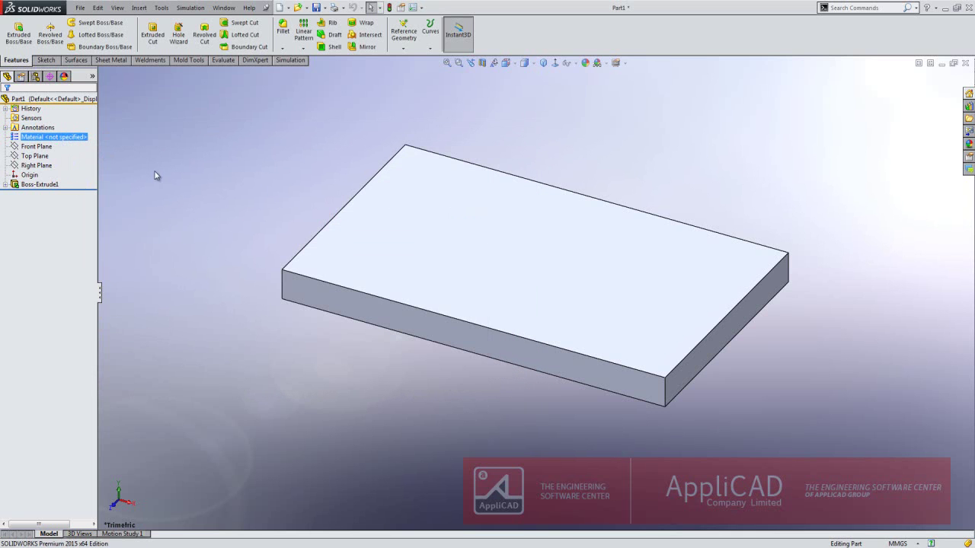
{"action": "left_click", "coordinate": [343, 243]}
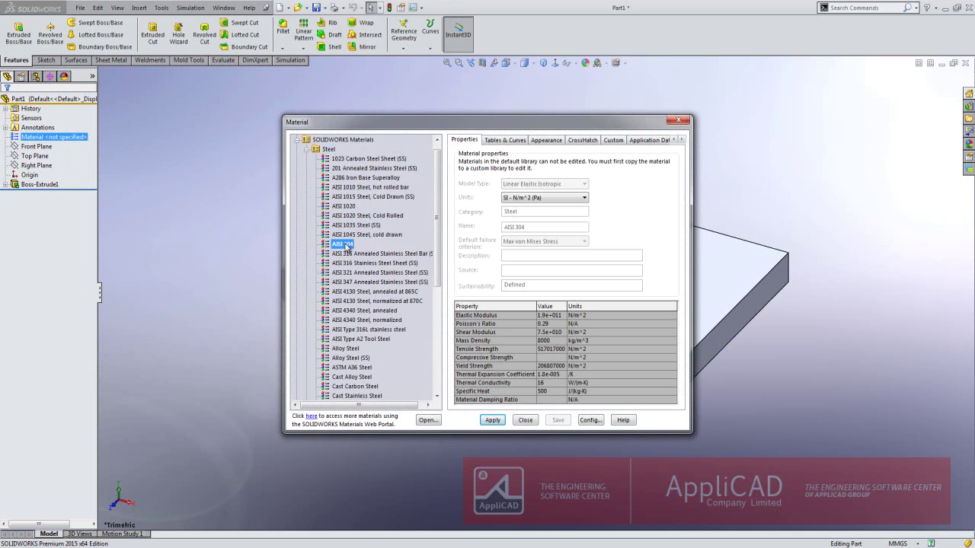
{"action": "left_click", "coordinate": [345, 349]}
{"action": "left_click", "coordinate": [493, 421]}
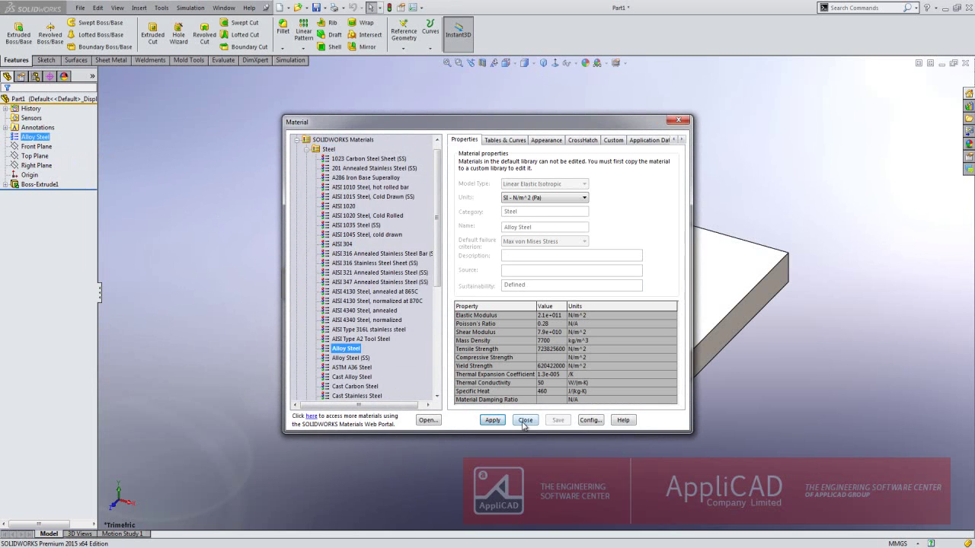
{"action": "left_click", "coordinate": [526, 420]}
{"action": "key", "text": "ctrl+s"}
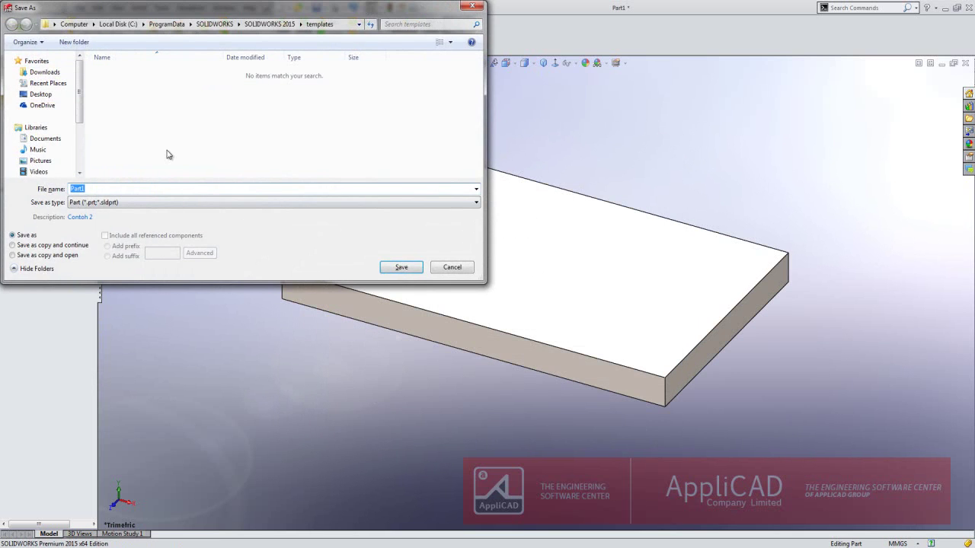
Save the plate part in D:\Weekly Tips\Oktober\3nd
{"action": "left_click_drag", "start_coordinate": [78, 110], "coordinate": [80, 160]}
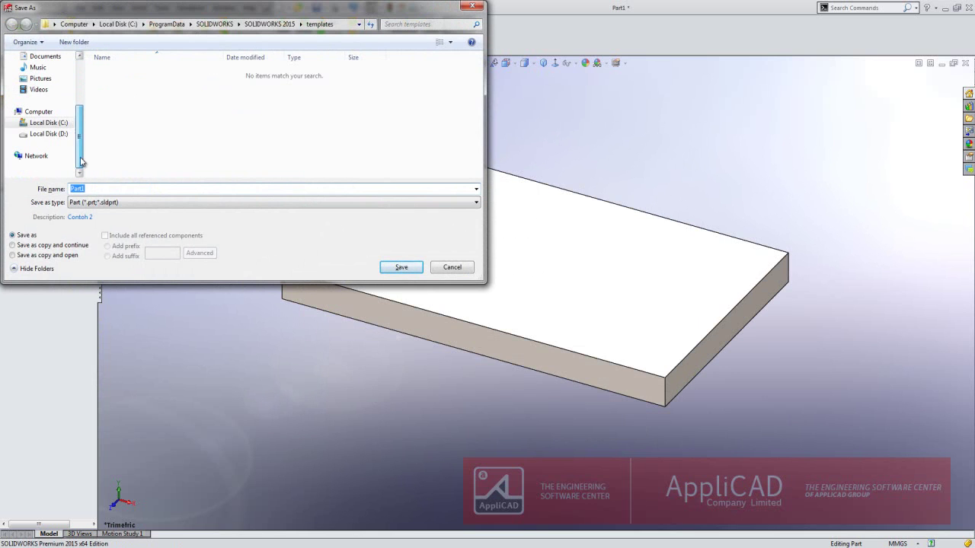
{"action": "left_click", "coordinate": [41, 133]}
{"action": "scroll", "coordinate": [130, 162], "scroll_direction": "down", "scroll_amount": 1}
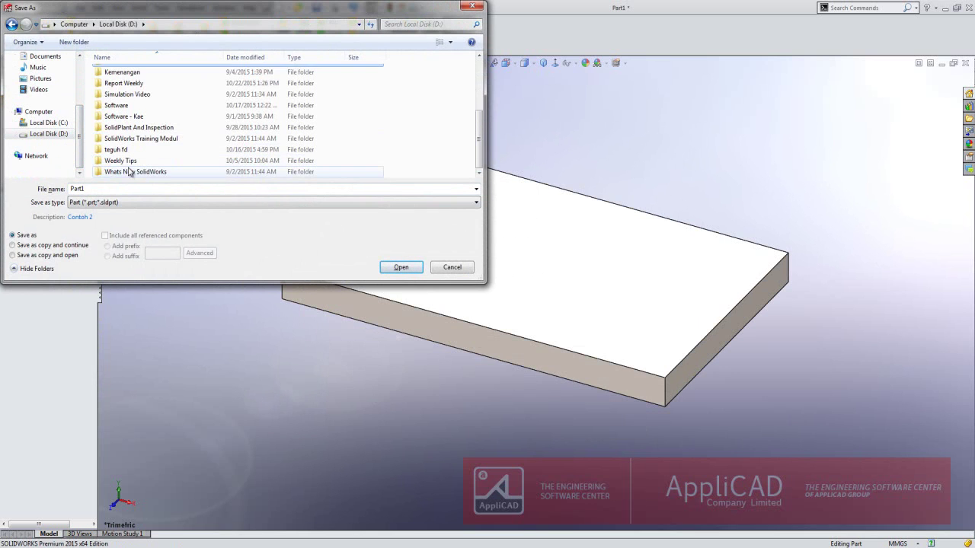
{"action": "double_click", "coordinate": [126, 160]}
{"action": "double_click", "coordinate": [126, 73]}
{"action": "double_click", "coordinate": [128, 105]}
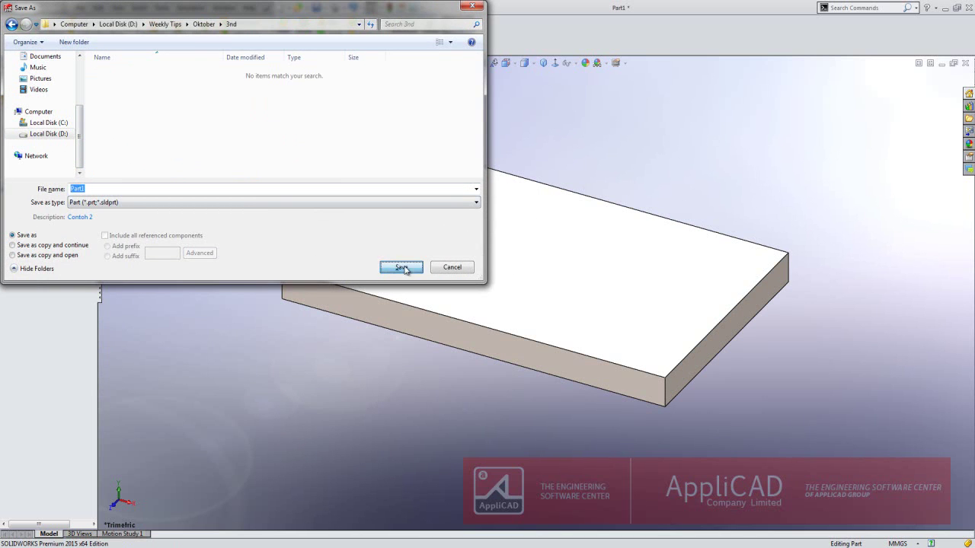
{"action": "left_click", "coordinate": [401, 267]}
Make a drawing from the part using the Custom Drawing Template
{"action": "left_click", "coordinate": [79, 8]}
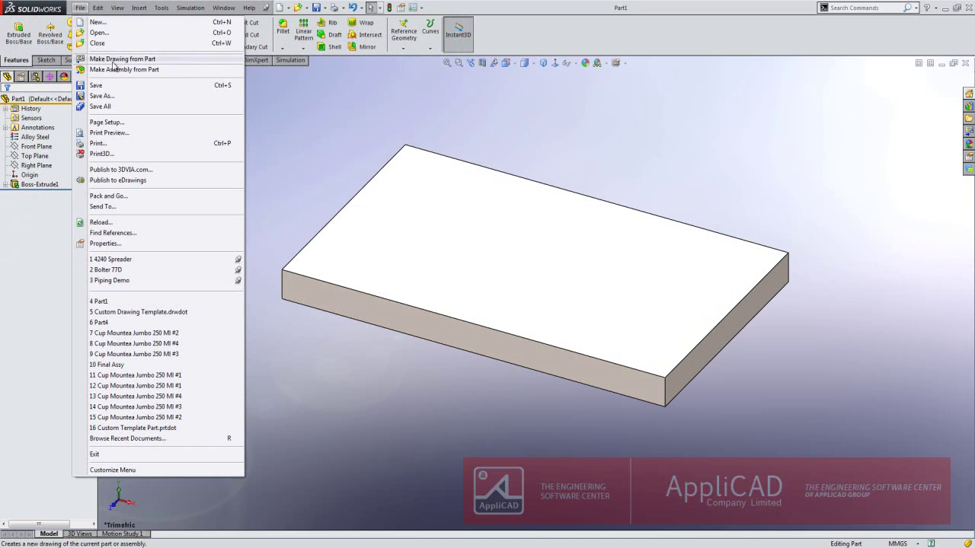
{"action": "left_click", "coordinate": [114, 64]}
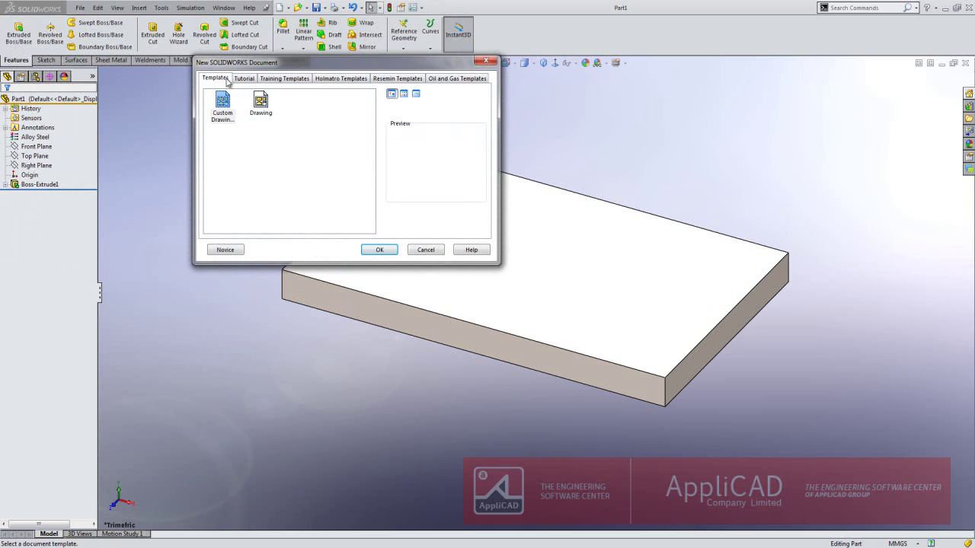
{"action": "left_click", "coordinate": [223, 107]}
{"action": "left_click", "coordinate": [378, 250]}
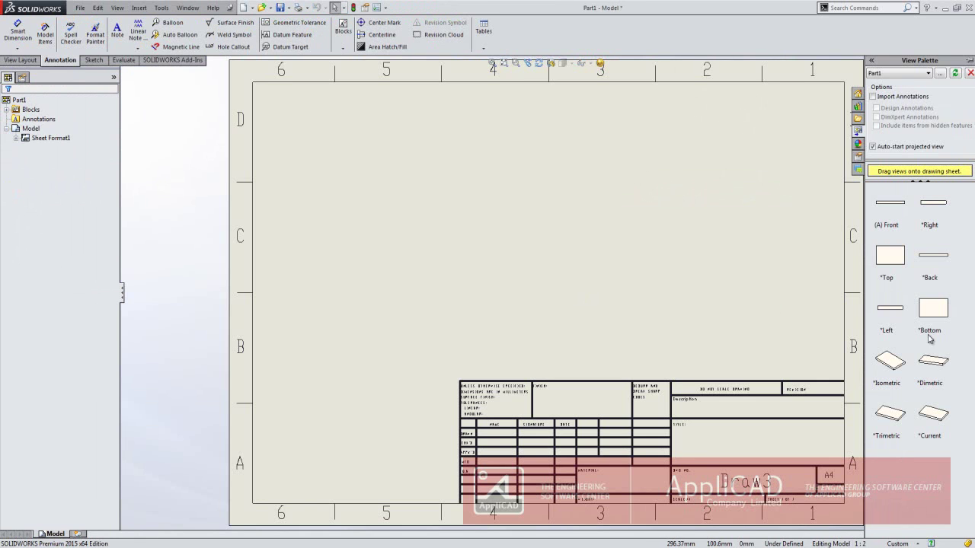
Place the plate's isometric view mid-sheet and check the title block shows Contoh 2, Alloy Steel, 822.82
{"action": "left_click_drag", "start_coordinate": [941, 415], "coordinate": [579, 267]}
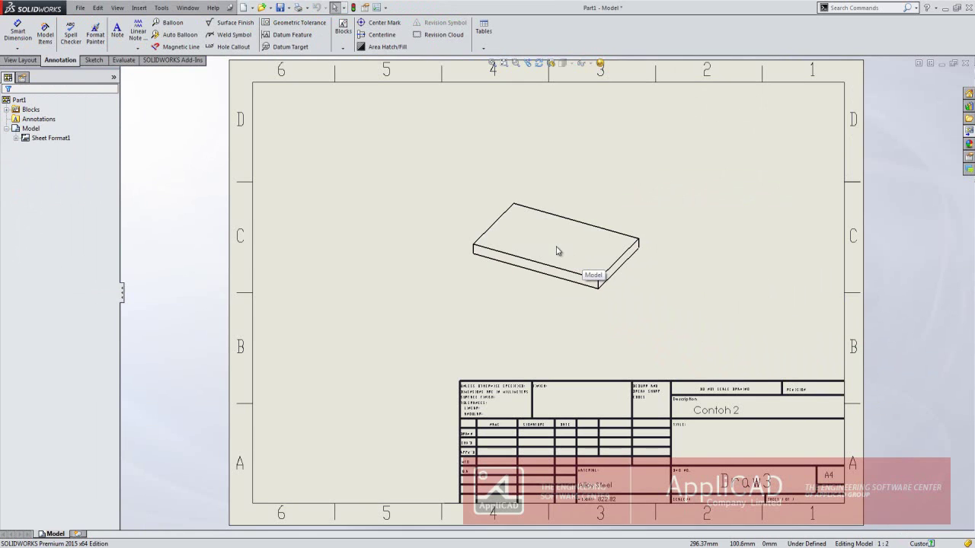
{"action": "key", "text": "Escape"}
{"action": "scroll", "coordinate": [762, 488], "scroll_direction": "down", "scroll_amount": 4}
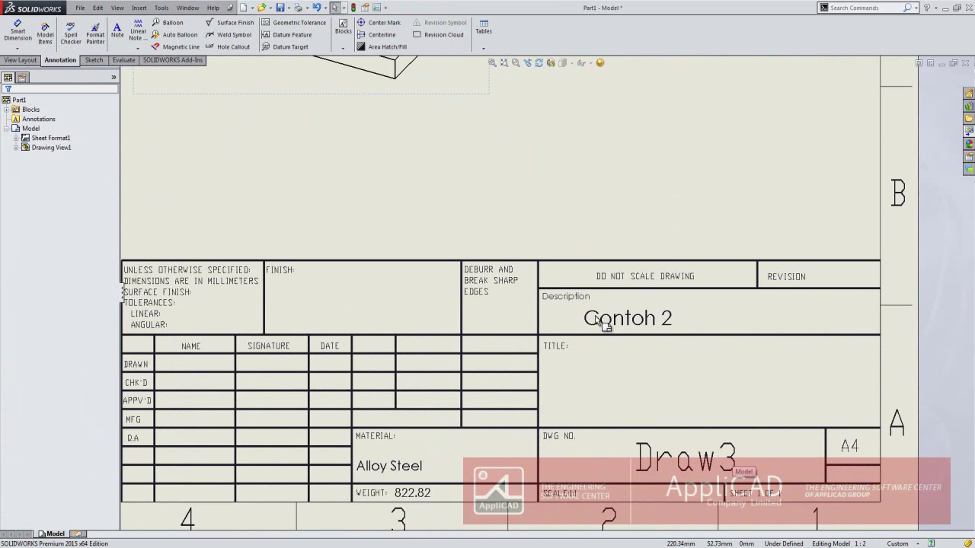
{"action": "scroll", "coordinate": [619, 395], "scroll_direction": "up", "scroll_amount": 2}
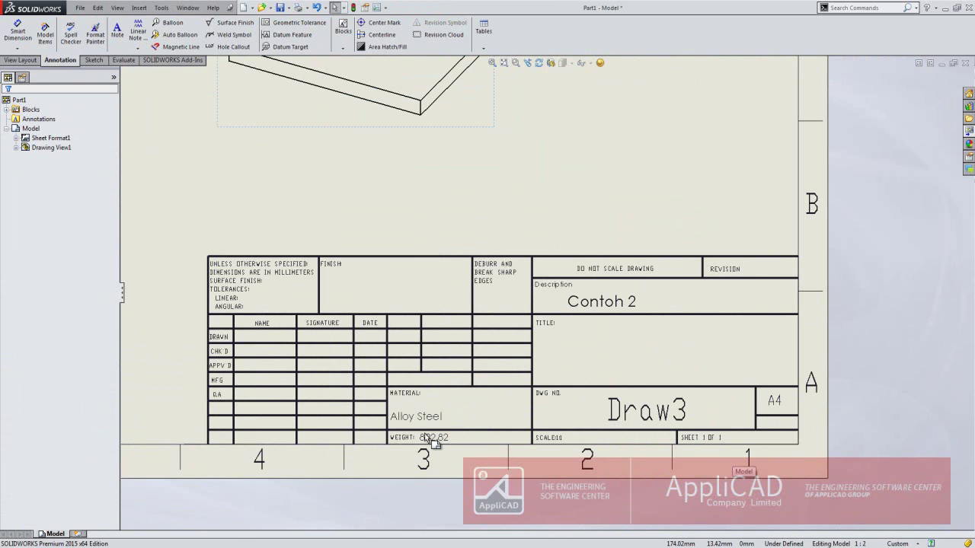
{"action": "scroll", "coordinate": [432, 449], "scroll_direction": "down", "scroll_amount": 1}
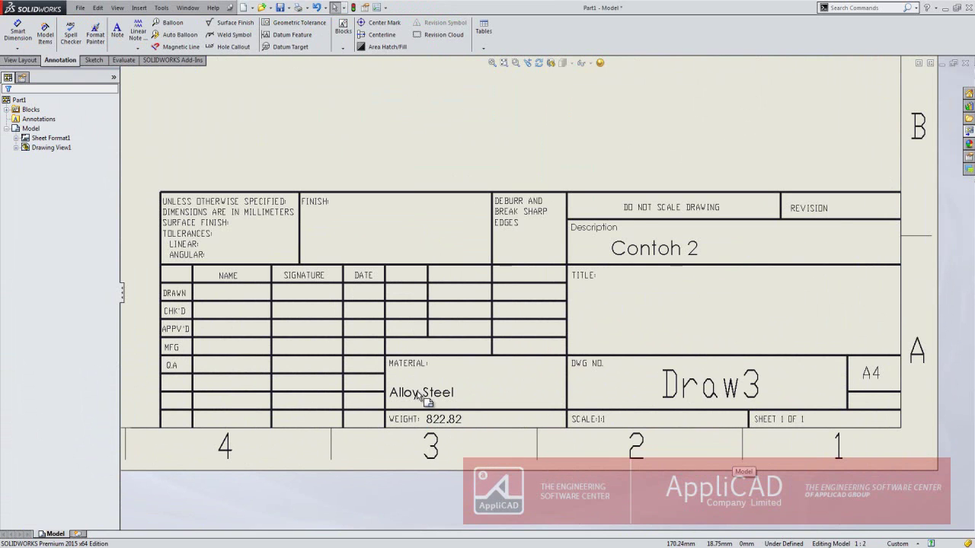
{"action": "key", "text": "f"}
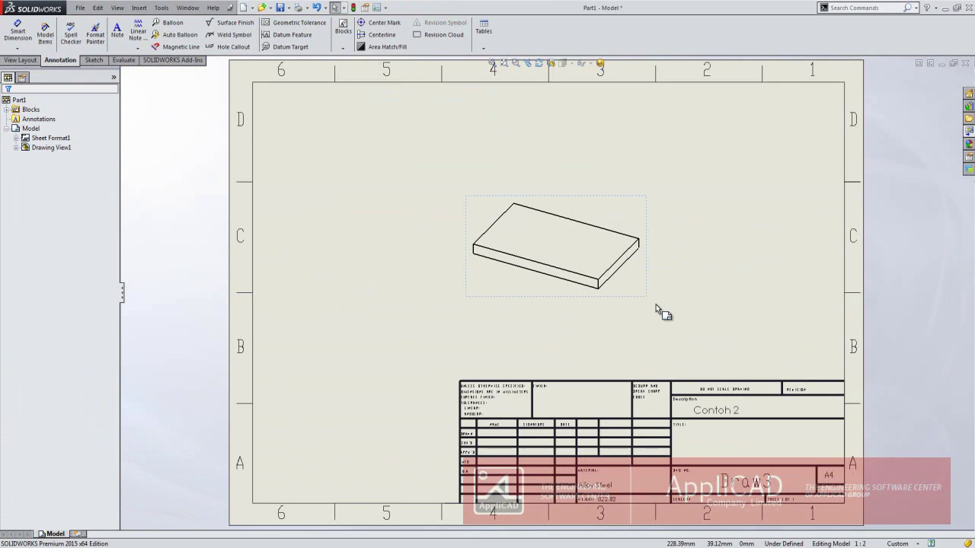
{"action": "left_click", "coordinate": [751, 264]}
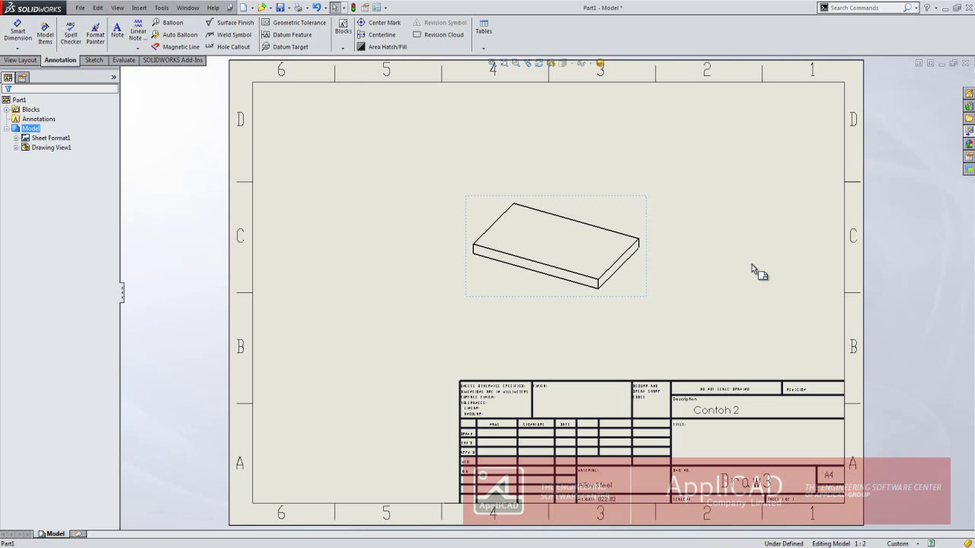